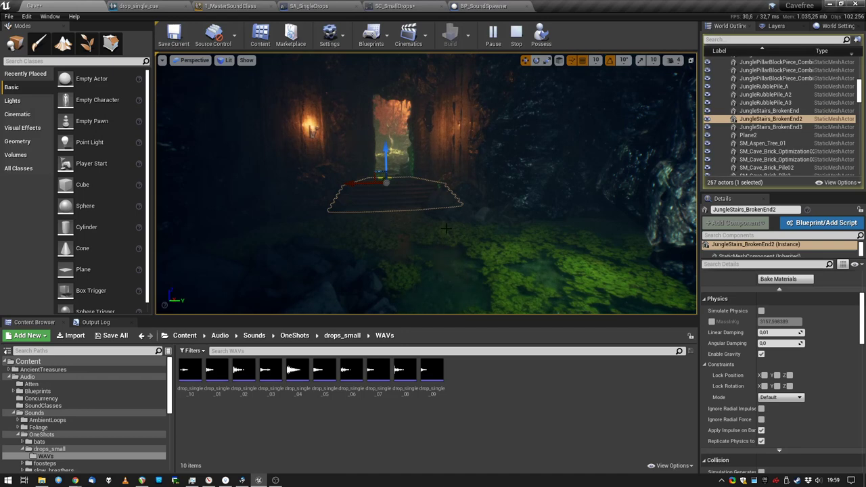
Look around the cave level, stop the play session, and switch to REAPER.
mouse_move(444, 233)
right_down()
mouse_move(393, 227)
mouse_move(438, 233)
right_up()
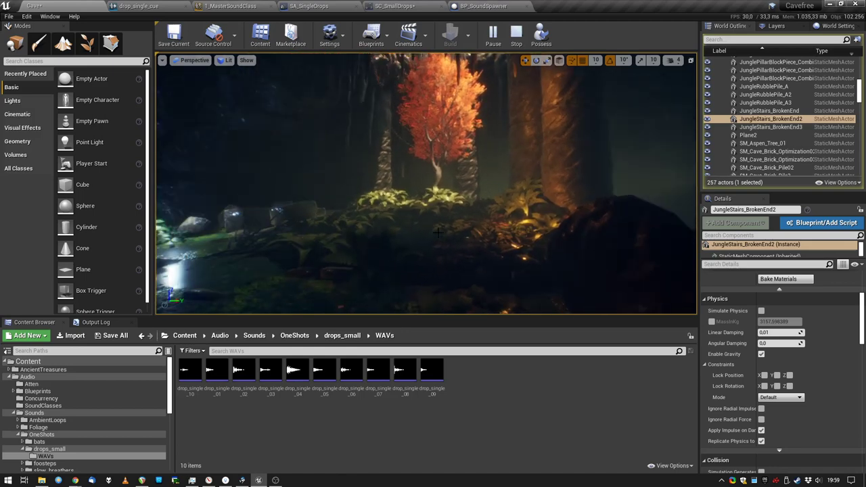
key(Escape)
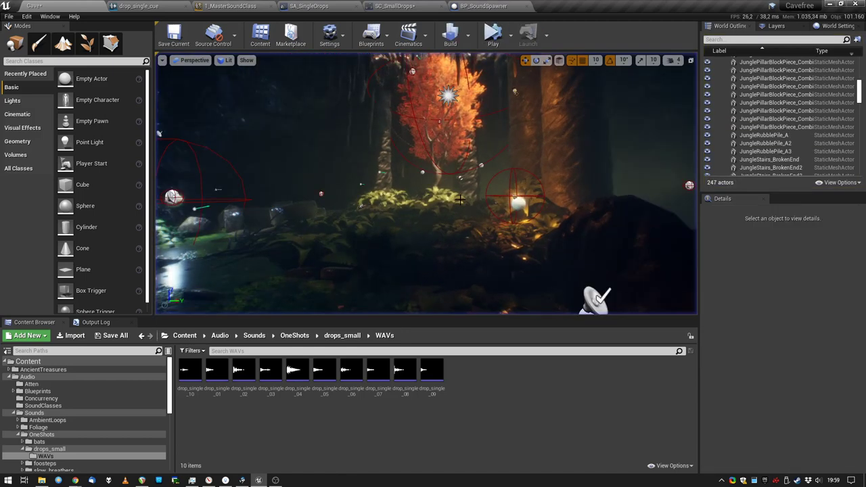
click(142, 480)
Use the Track Manager to hide every track except DropsGenerator, Regions 34 Drops Edit and Drops.
key(ctrl+shift+m)
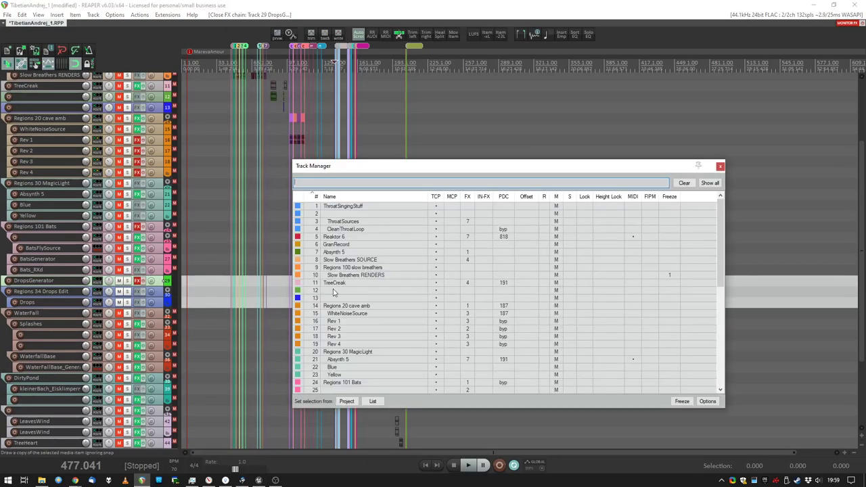
click(378, 292)
key(ctrl+a)
click(437, 292)
click(393, 313)
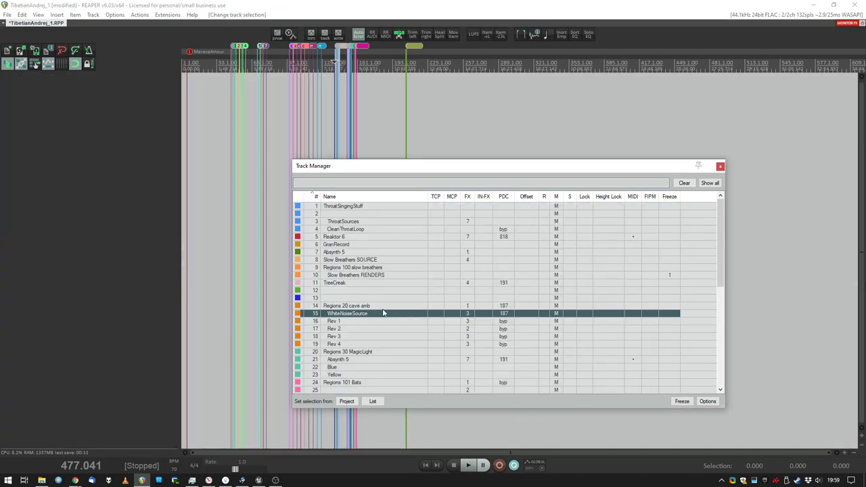
scroll(380, 302, down, 6)
drag(349, 283, 447, 295)
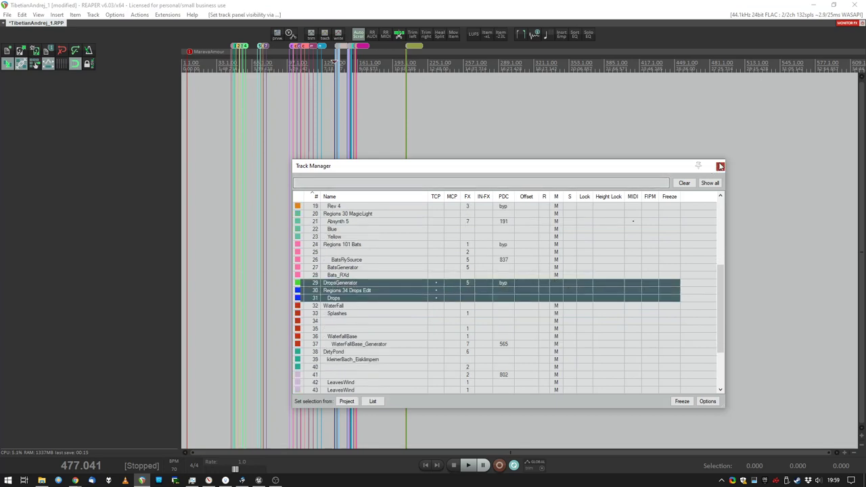
scroll(152, 204, up, 3)
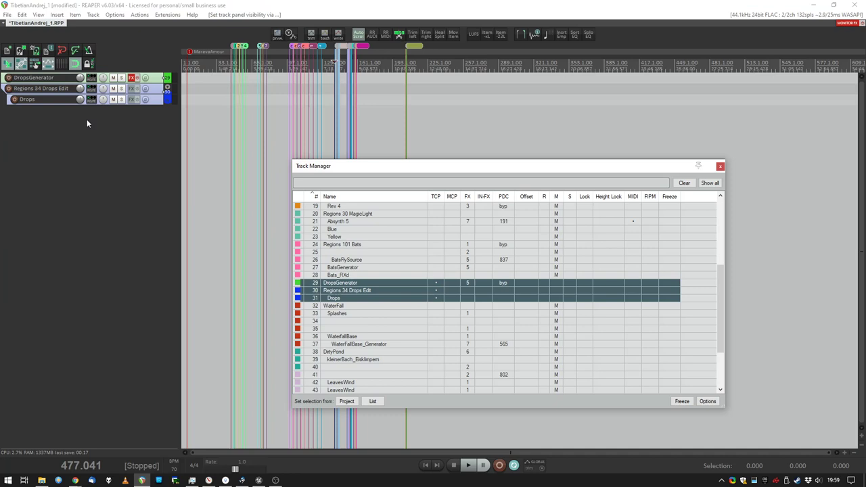
key(Escape)
Open the DropsGenerator track's FX chain and briefly enable its effects to hear the Reaktor Drip Drop patch.
scroll(223, 104, up, 6)
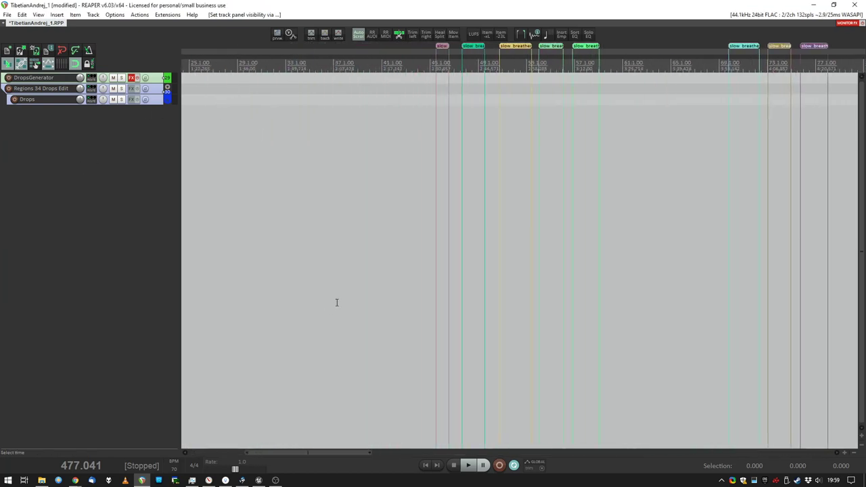
scroll(263, 135, down, 4)
scroll(513, 91, up, 8)
middle_drag(273, 191, 348, 198)
ctrl+scroll(241, 129, up, 5)
ctrl+scroll(256, 116, down, 3)
click(138, 87)
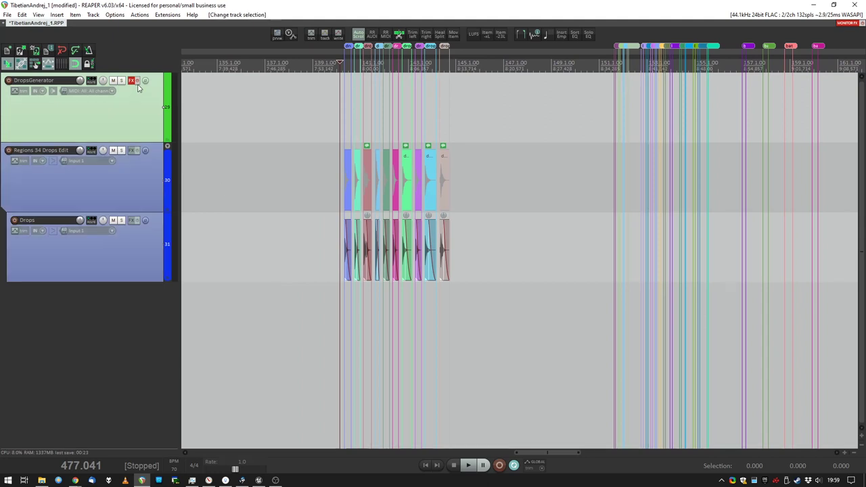
click(133, 82)
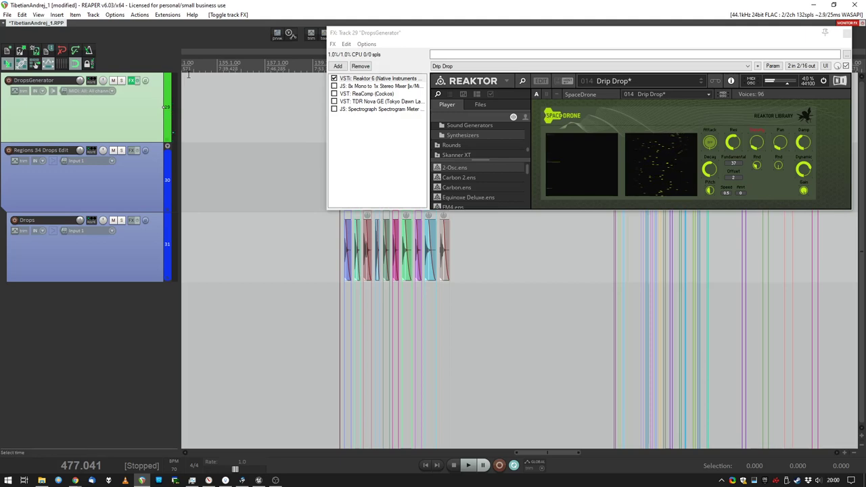
click(138, 81)
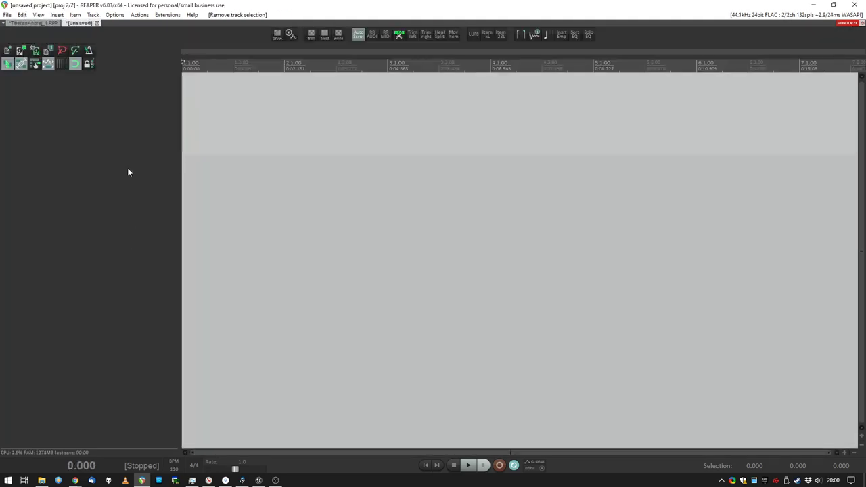
In a new project, create a track and add the JS White Noise Generator and ReaEQ to it.
double_click(127, 168)
click(126, 84)
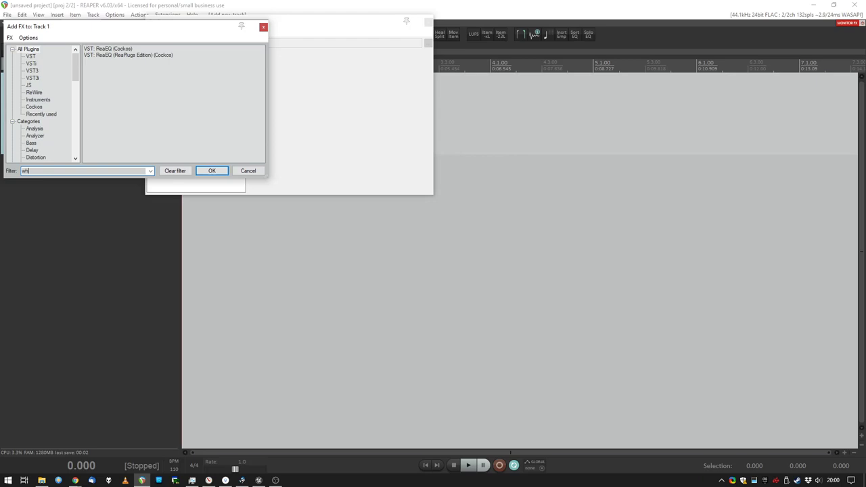
text(white)
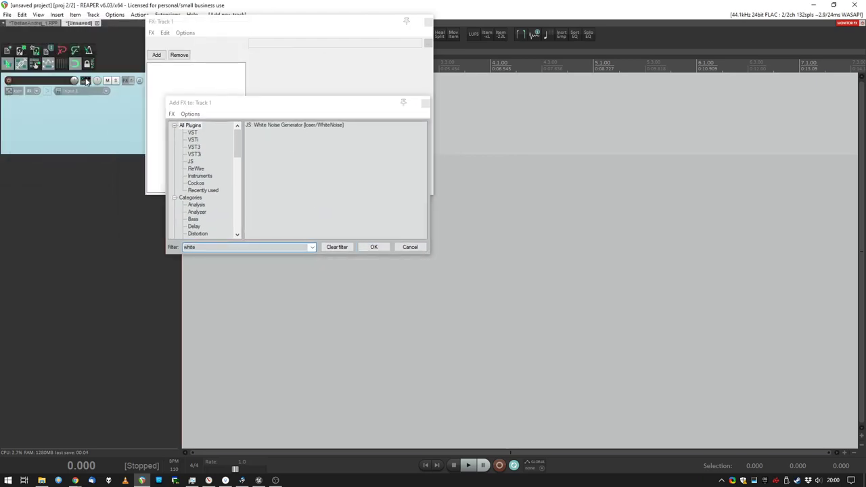
double_click(279, 126)
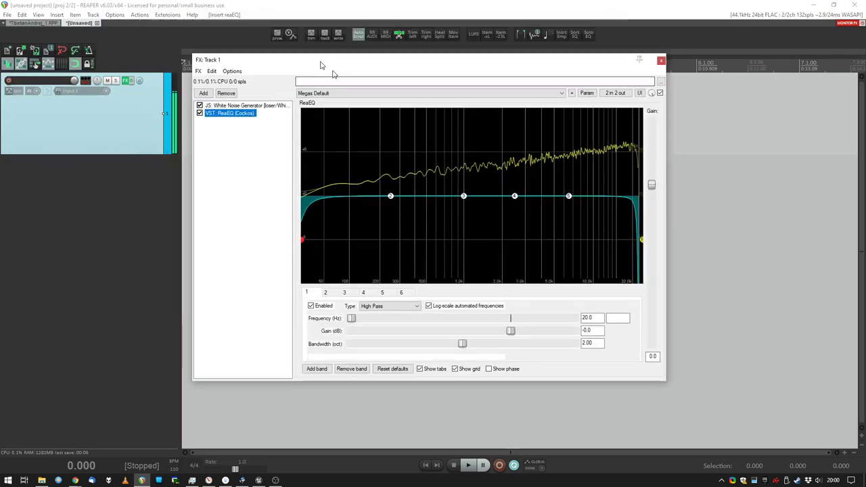
Change ReaEQ band 3 to Band Pass and narrow its bandwidth to 0.01 oct.
click(365, 307)
click(410, 320)
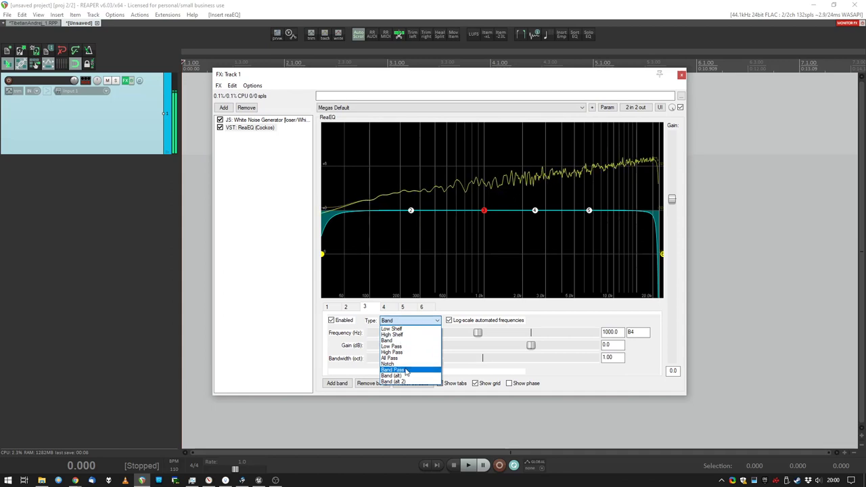
click(420, 376)
drag(427, 358, 371, 358)
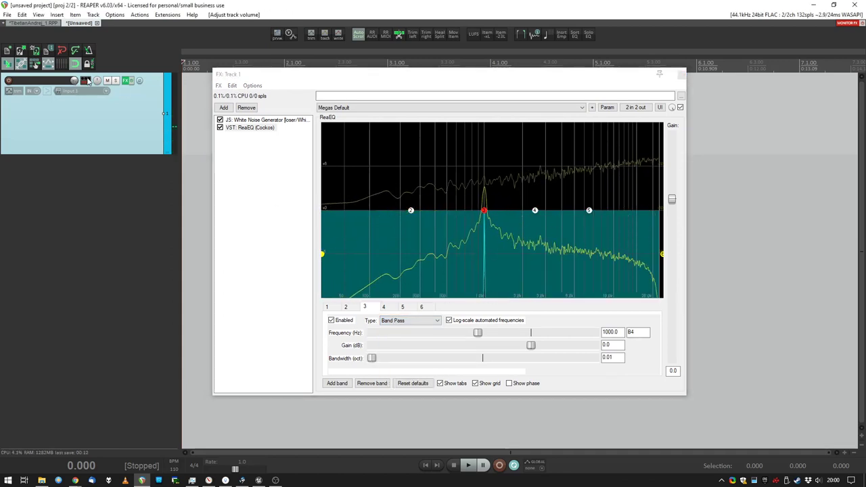
Adjust the noise track's volume and compare the sound with ReaEQ bypassed and enabled.
click(85, 81)
click(220, 128)
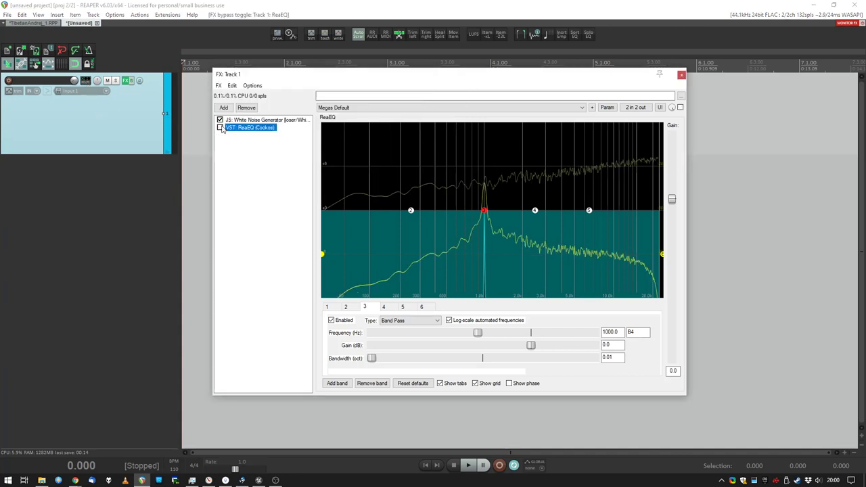
click(221, 128)
click(74, 81)
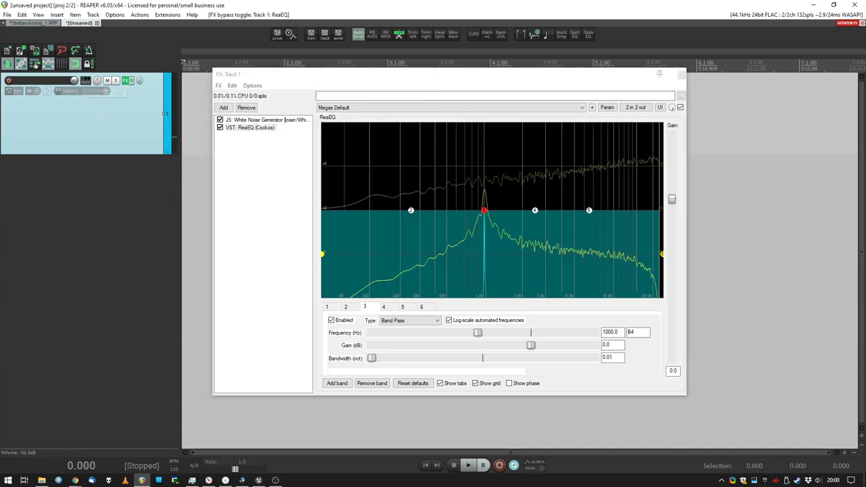
Set band 3's frequency to 1504.2 Hz and lower ReaEQ's overall gain to -36.4 dB.
mouse_move(482, 333)
mouse_down()
mouse_move(460, 333)
mouse_move(562, 332)
mouse_move(495, 324)
mouse_up()
drag(672, 199, 671, 333)
click(129, 133)
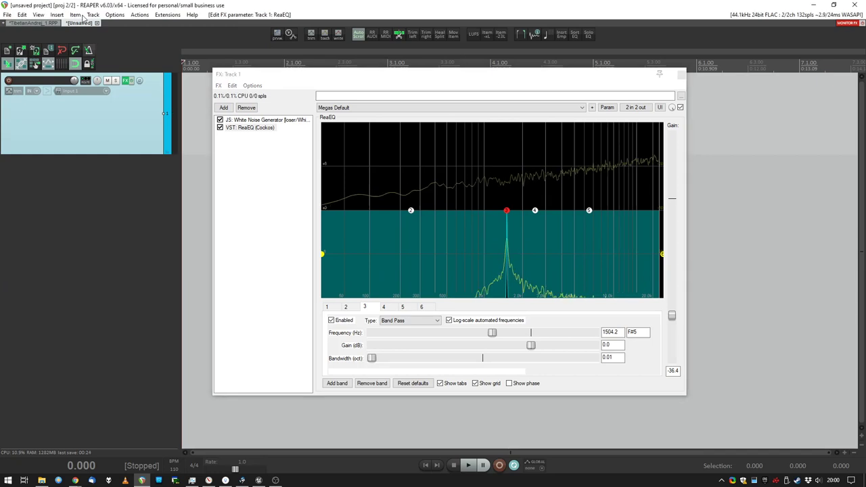
Close the white noise project without saving it.
click(97, 23)
click(438, 267)
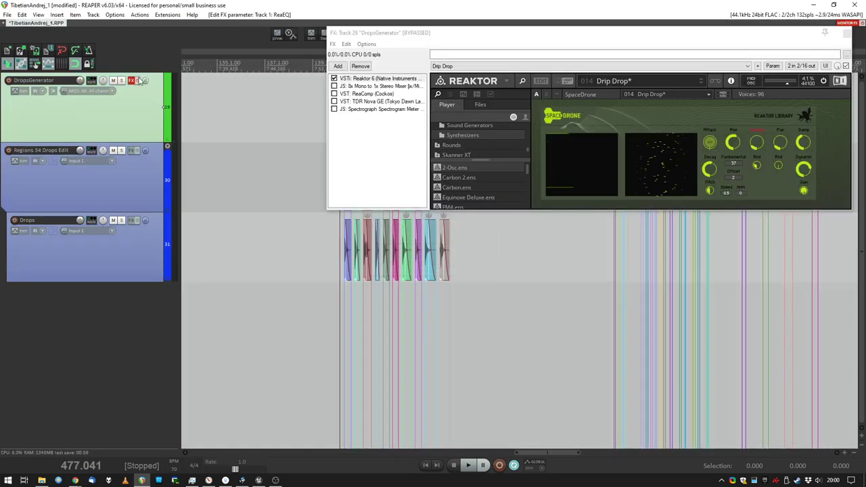
Enable the DropsGenerator effects and try out different Density and Res settings in the Reaktor SpaceDrone patch.
click(140, 81)
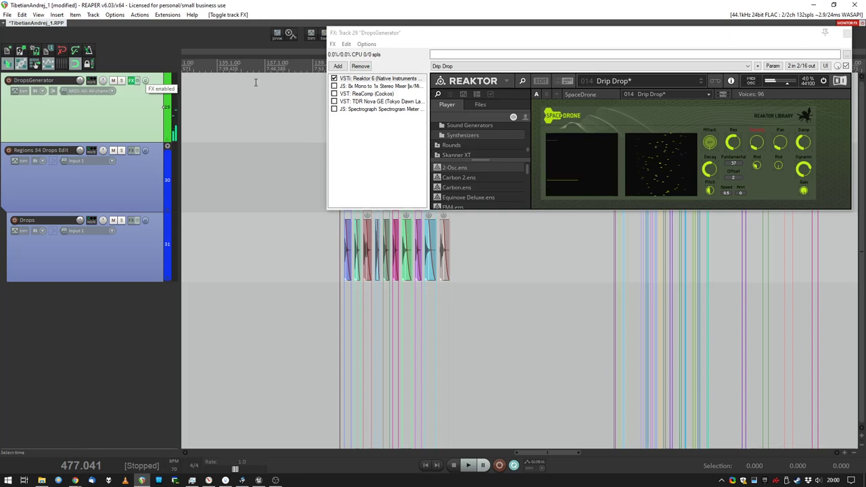
drag(449, 36, 430, 58)
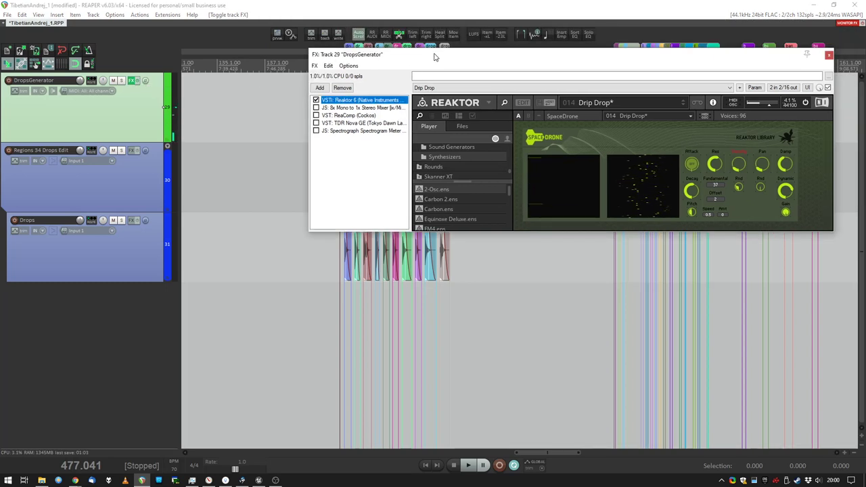
click(685, 107)
click(681, 101)
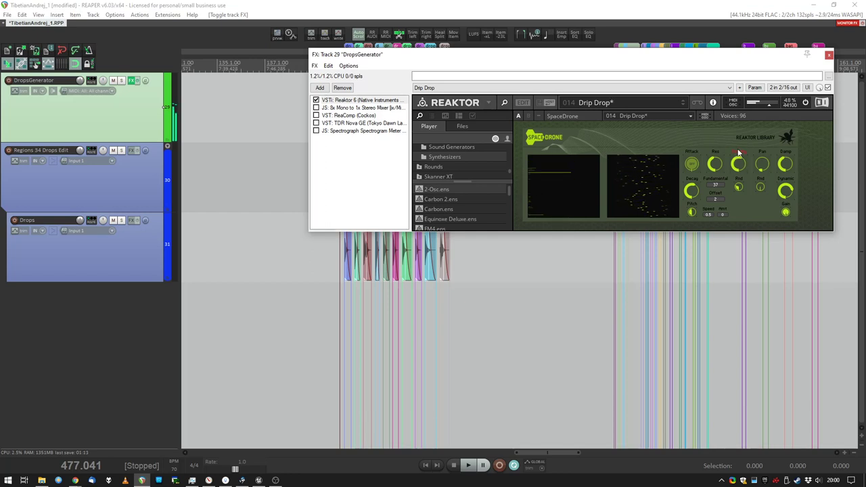
drag(739, 150, 713, 150)
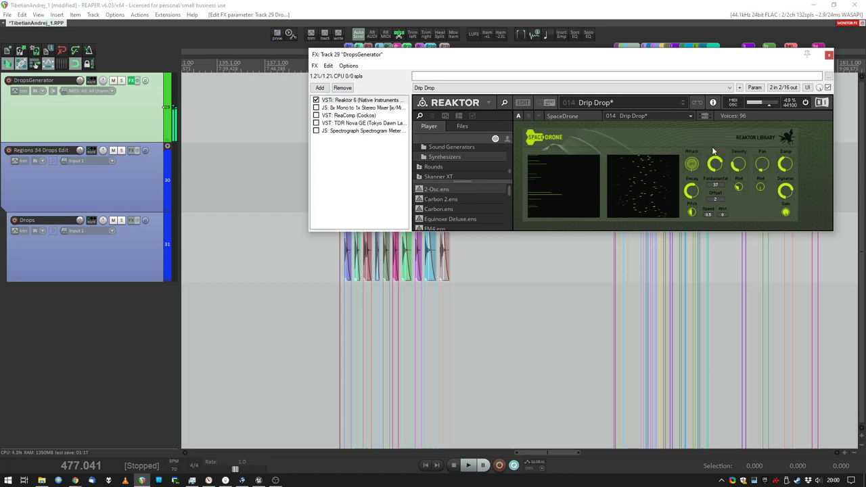
Enable the 8x Mono to 1x Stereo Mixer in the chain and adjust the DropsGenerator track volume.
click(316, 109)
click(336, 108)
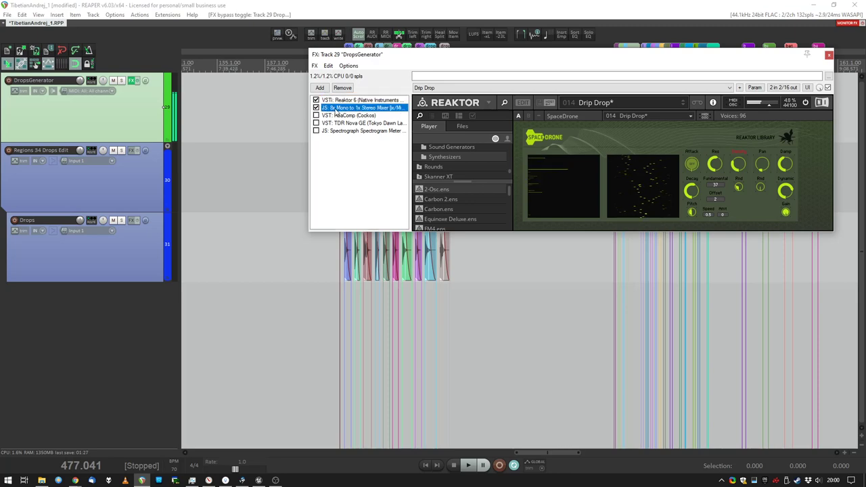
click(334, 102)
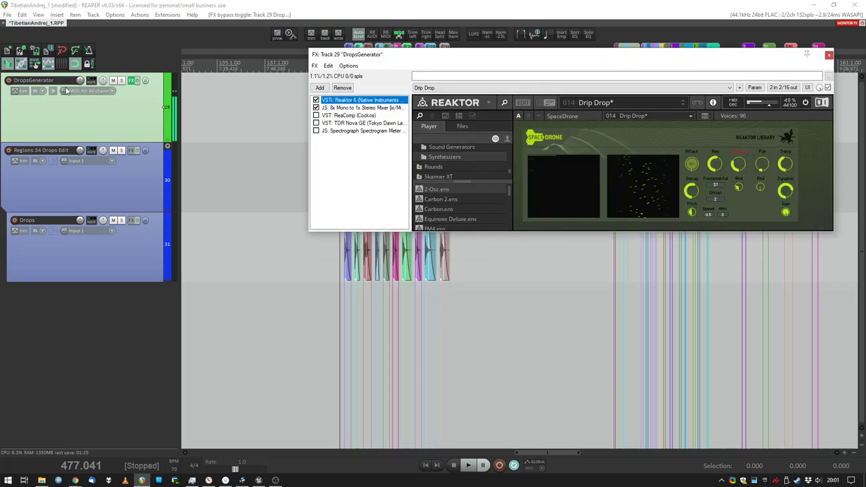
drag(80, 81, 80, 84)
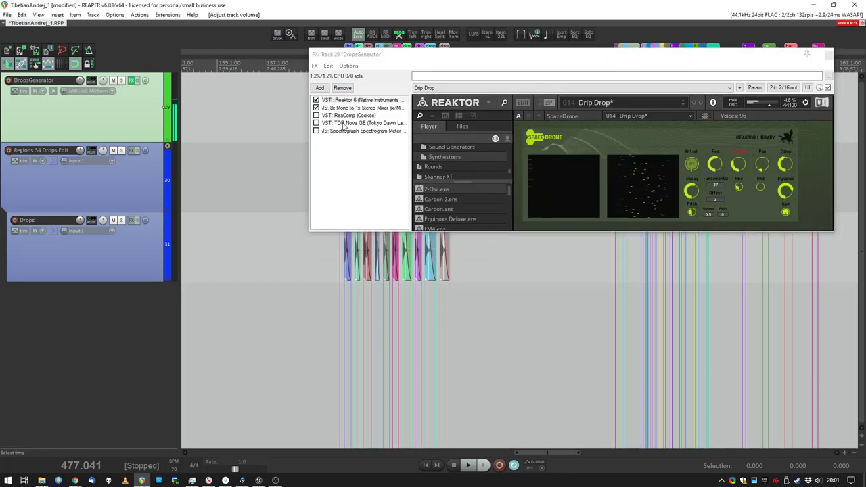
Enable the TDR Nova GE equalizer and lower the Density in the Reaktor SpaceDrone patch.
click(345, 124)
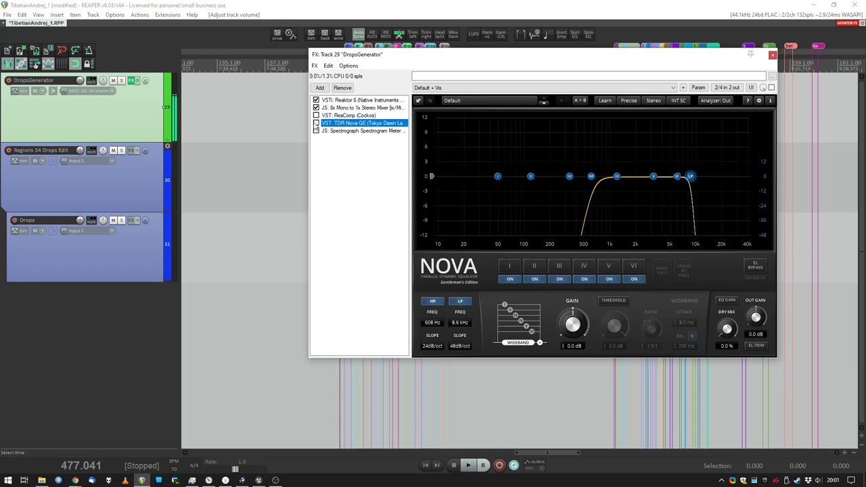
click(316, 123)
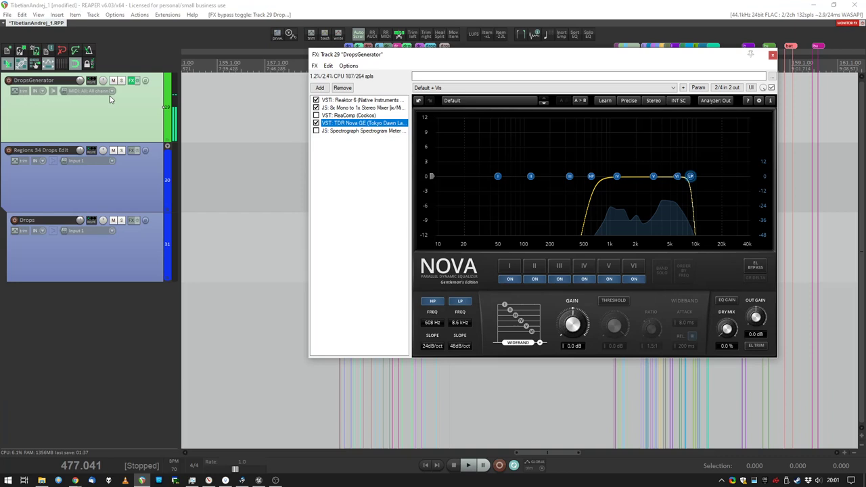
click(359, 99)
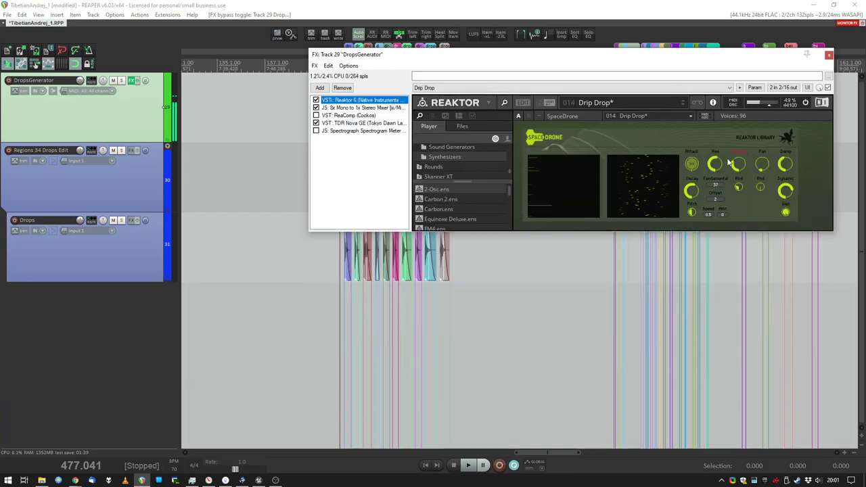
click(738, 163)
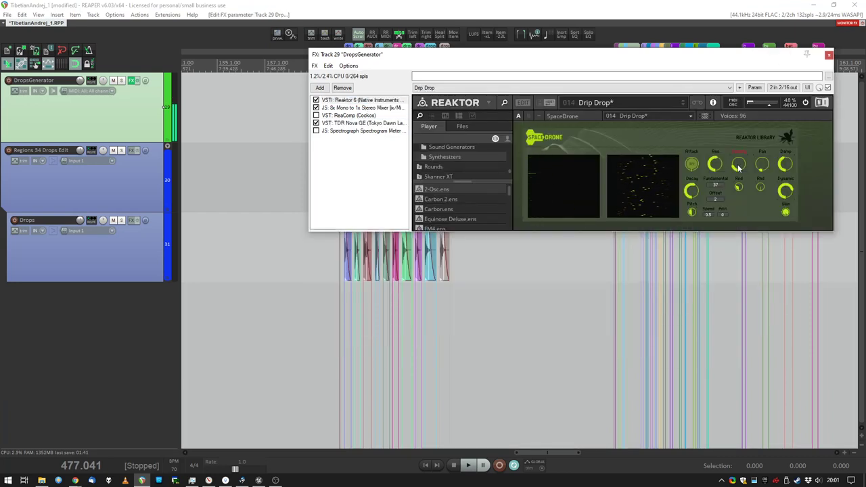
Close the DropsGenerator FX chain and bypass the track's effects.
click(132, 80)
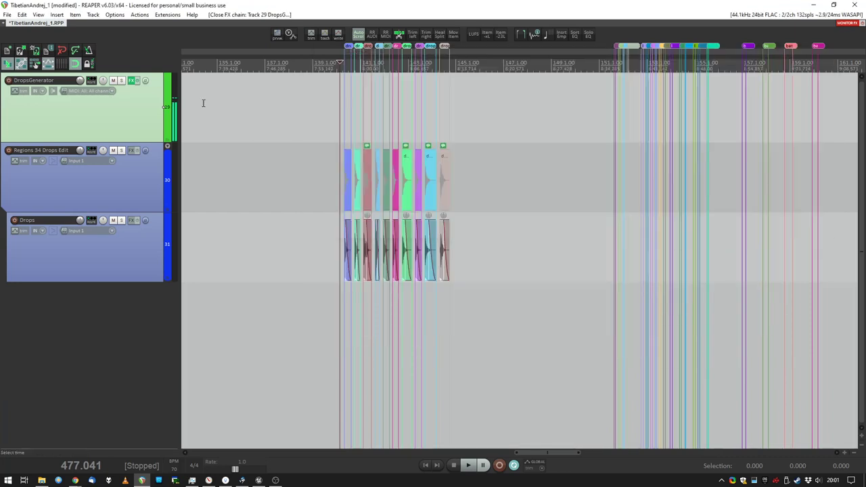
click(138, 81)
scroll(377, 189, up, 3)
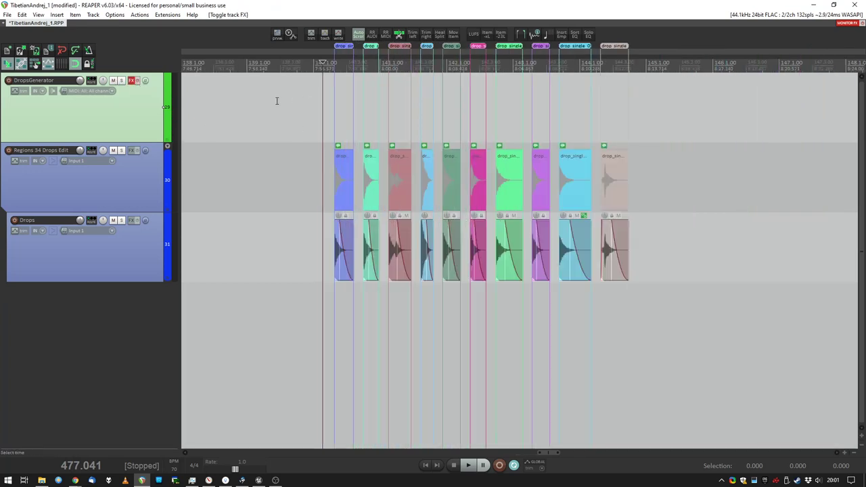
drag(277, 101, 727, 105)
key(Escape)
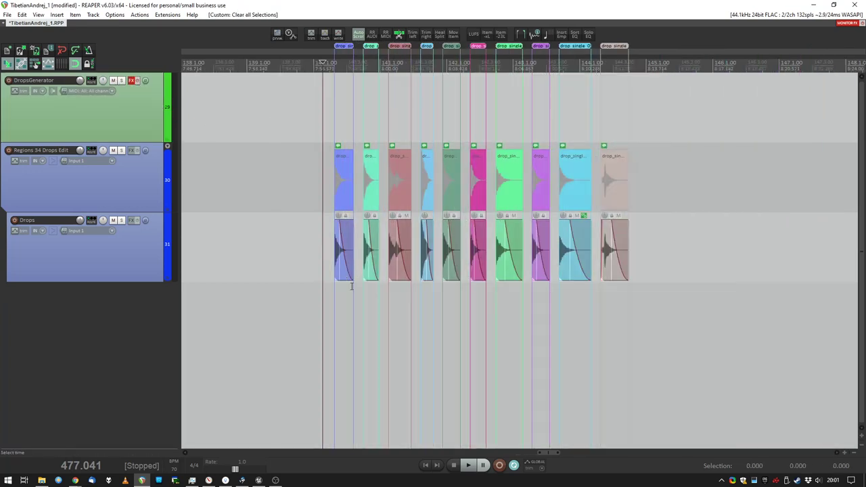
Play back the edited drops on the Drops track, jumping from drop_single_01 through drop_single_05, and stop playback.
scroll(343, 297, up, 4)
click(322, 299)
click(317, 298)
key(space)
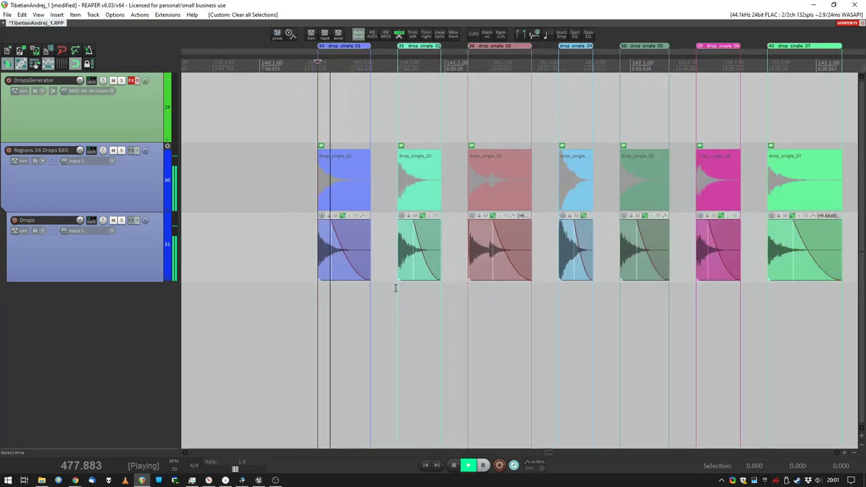
click(396, 289)
click(464, 279)
click(549, 293)
click(614, 290)
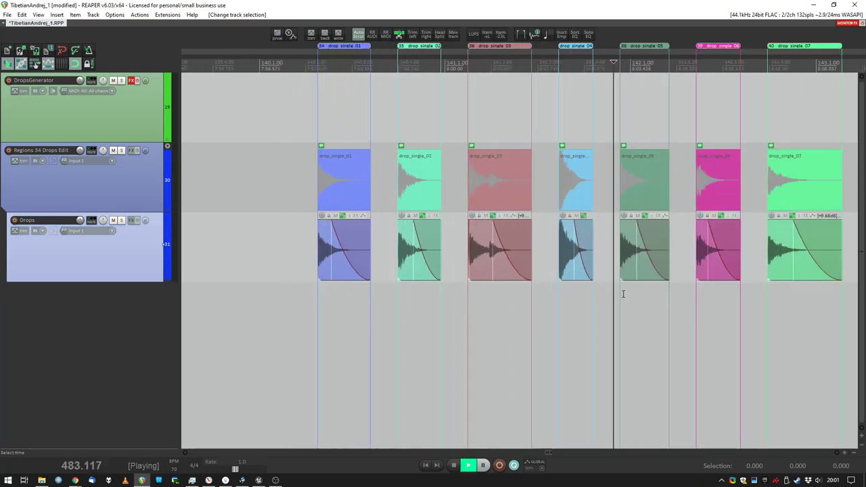
scroll(731, 298, down, 3)
key(space)
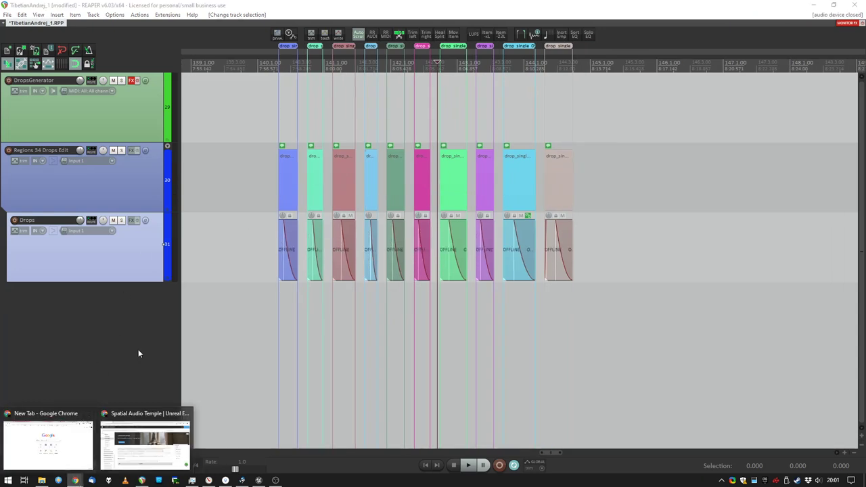
click(118, 301)
scroll(309, 228, up, 3)
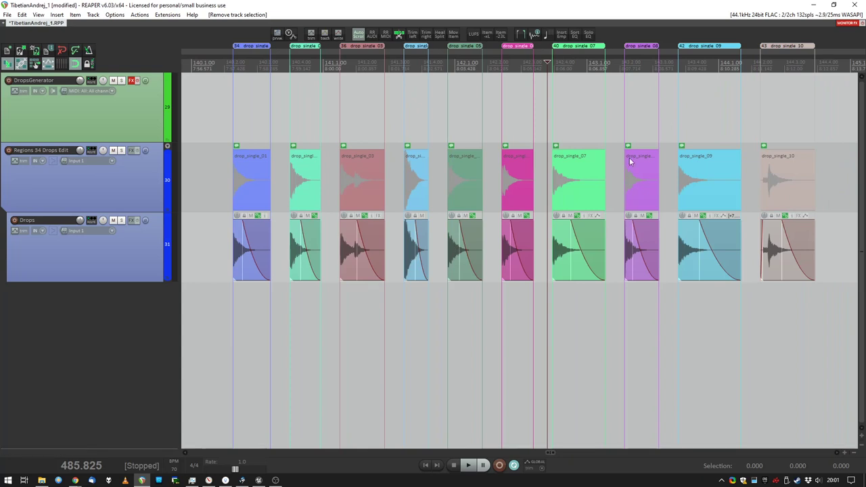
drag(206, 112, 810, 161)
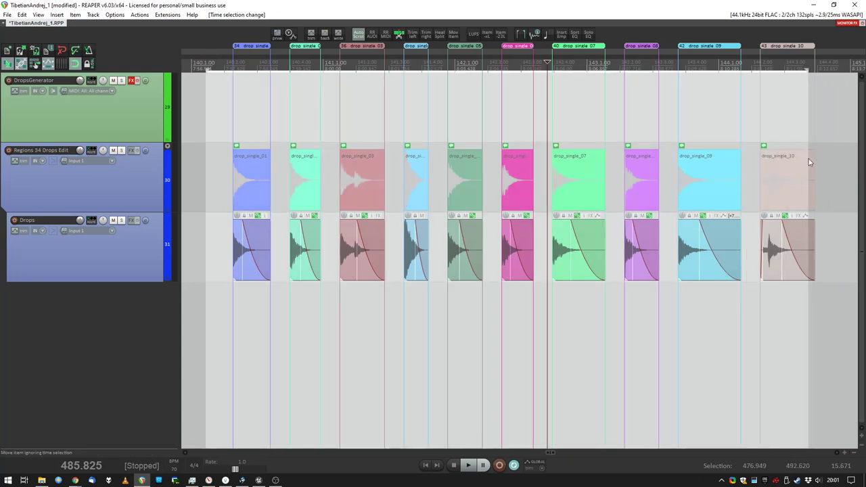
key(Escape)
Switch to Chrome and show the YouTube video on the advanced game audio SFX workflow.
mouse_move(75, 481)
click(145, 447)
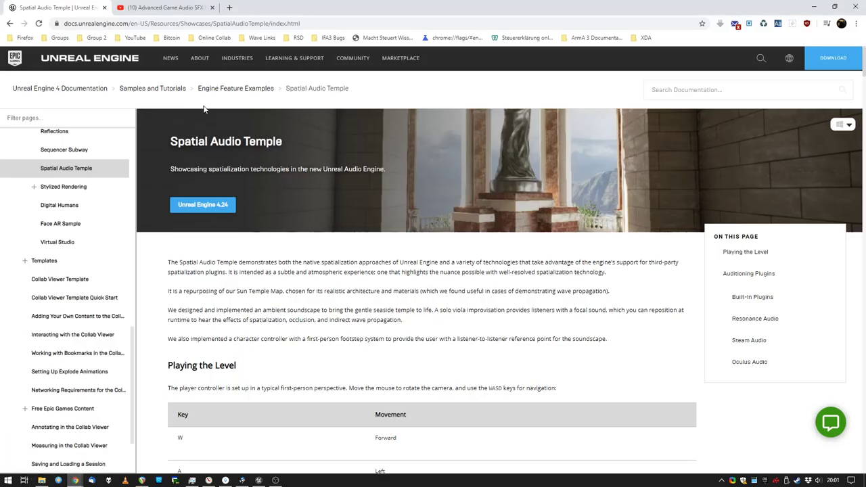
click(161, 8)
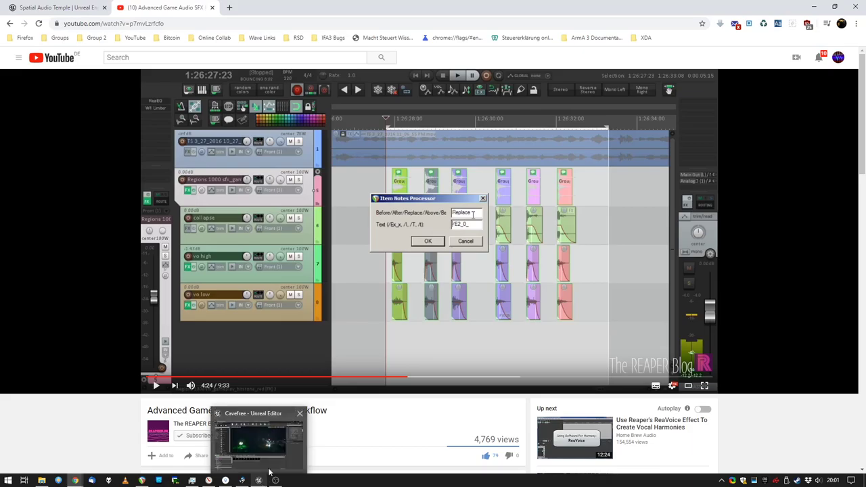
Switch to the Unreal Editor and play drop_single_cue to hear its randomized drop sounds.
click(269, 472)
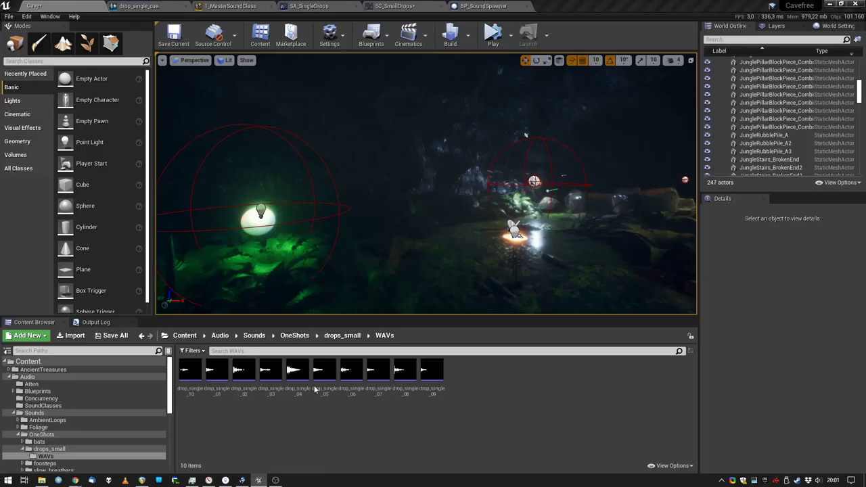
click(136, 5)
click(509, 230)
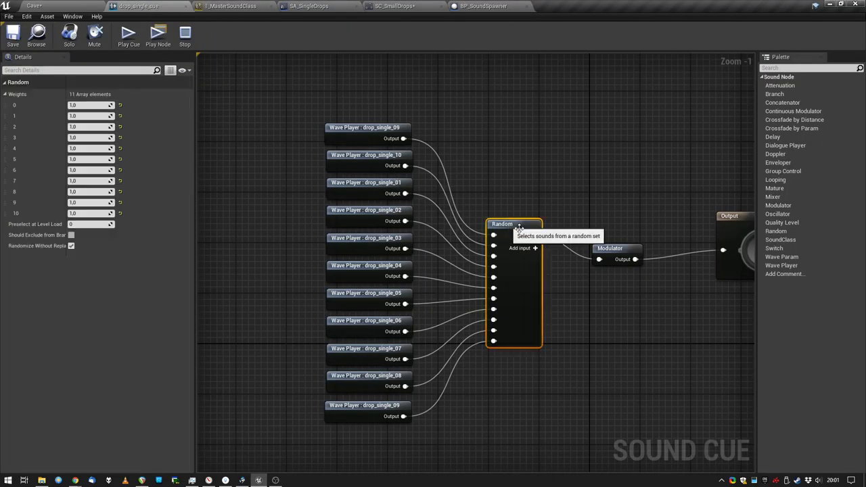
click(129, 34)
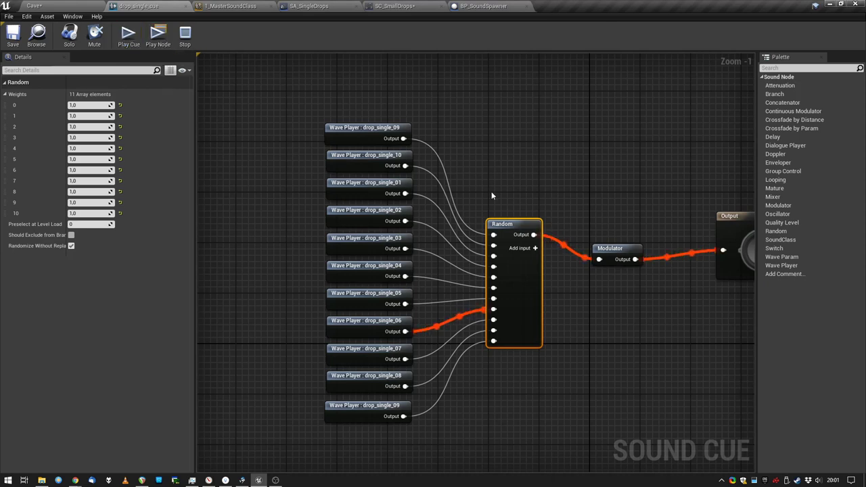
Examine the sound, attenuation and reverb send settings of drop_single_cue.
click(308, 104)
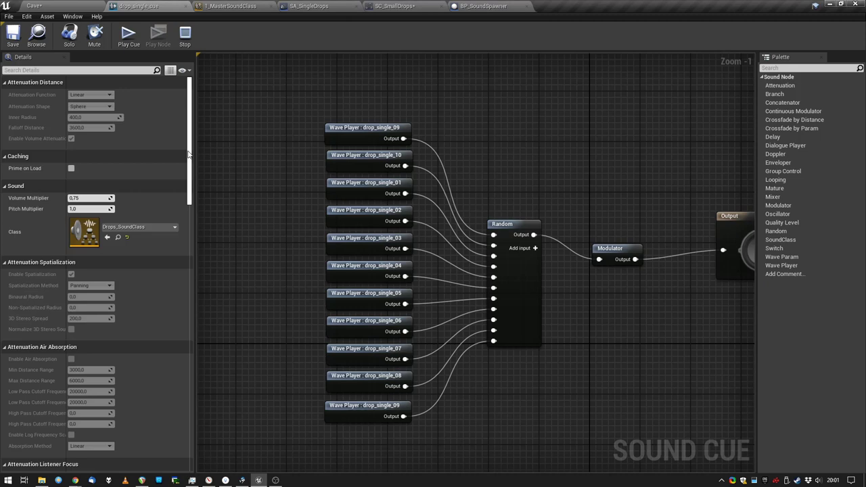
scroll(101, 197, down, 15)
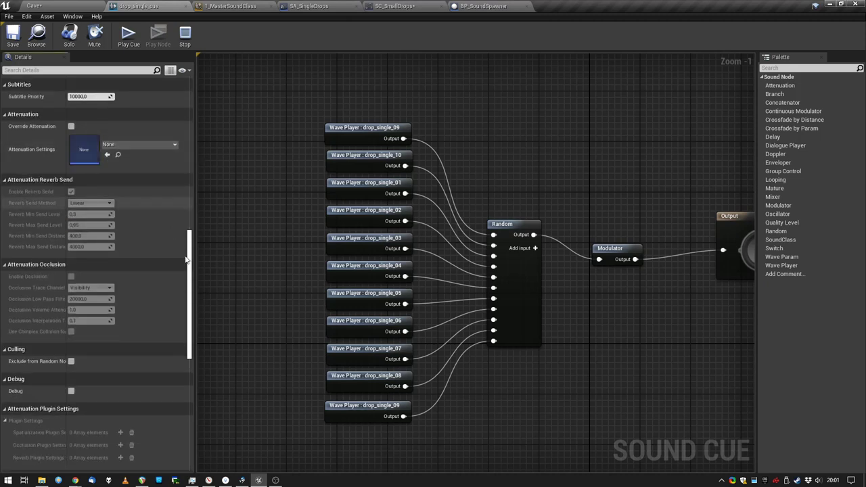
drag(190, 270, 190, 229)
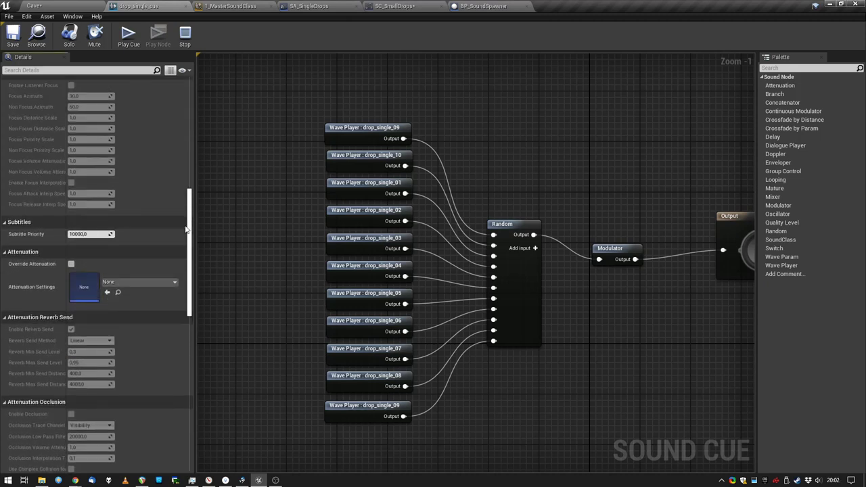
In the Cave level, collapse the CaveStaticMeshes, Waterfall and WaterDroplets folders and focus the view on the DROP TESTER actor.
click(61, 6)
scroll(795, 118, up, 3)
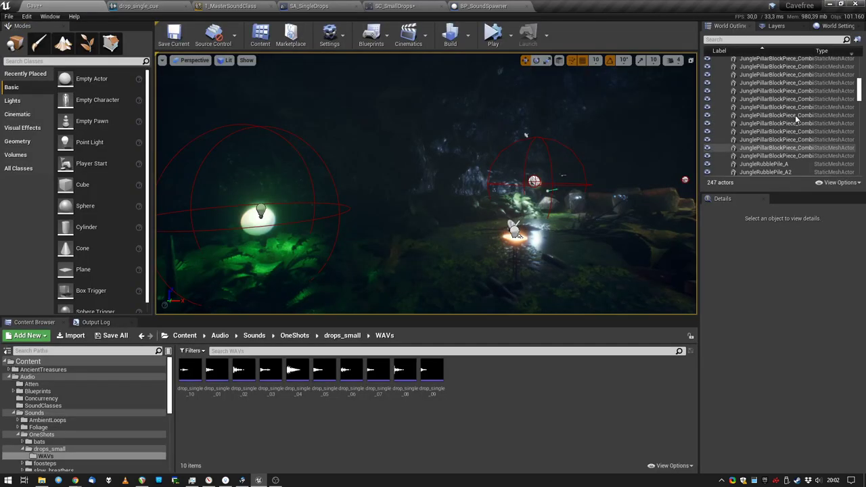
drag(860, 96, 861, 79)
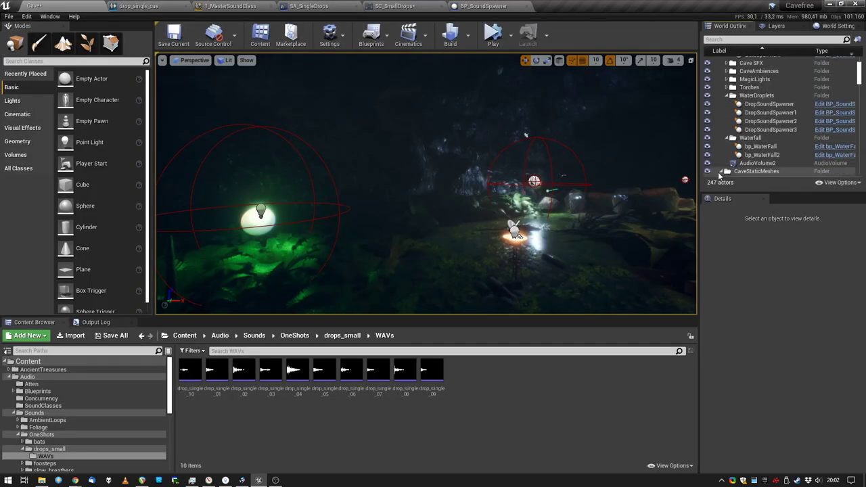
click(721, 172)
click(726, 137)
click(727, 96)
scroll(750, 106, down, 2)
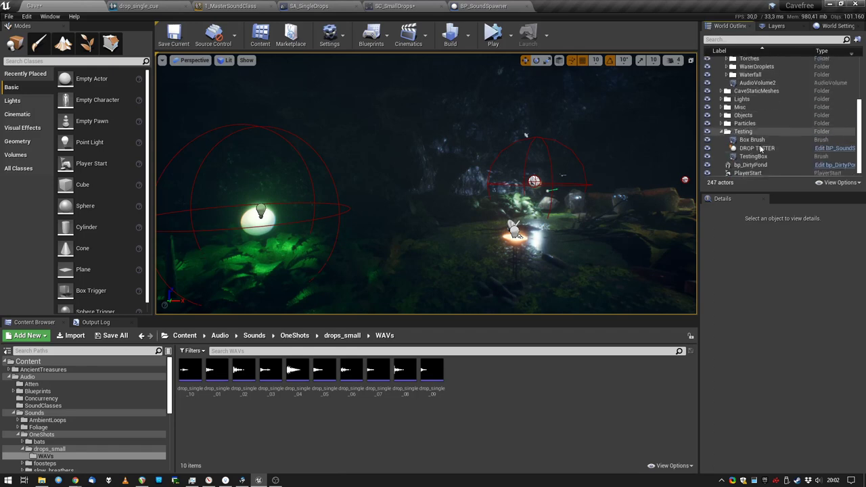
double_click(755, 146)
right_drag(426, 183, 362, 211)
Enable Debug on the DROP TESTER actor, simulate the level to preview its spawned drops, and stop the simulation.
click(76, 480)
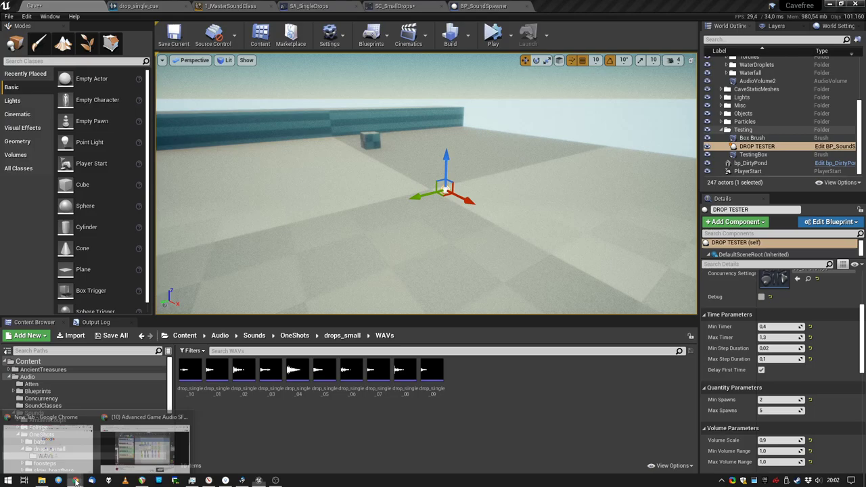
click(139, 443)
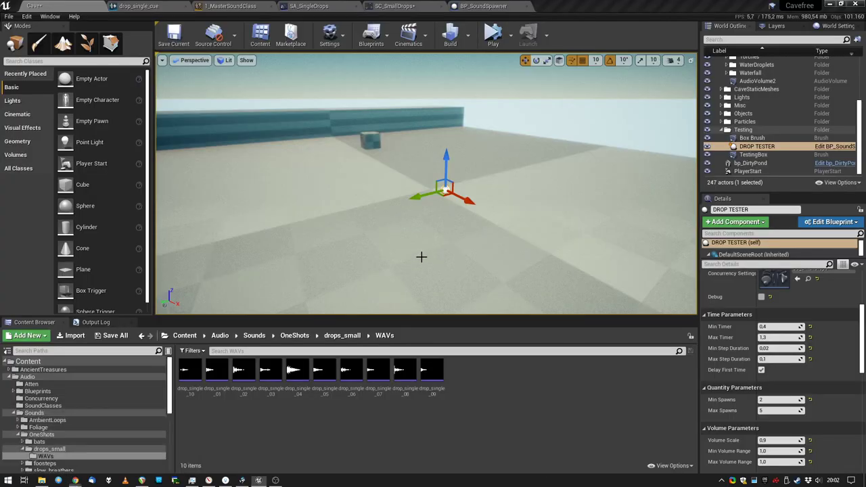
click(762, 297)
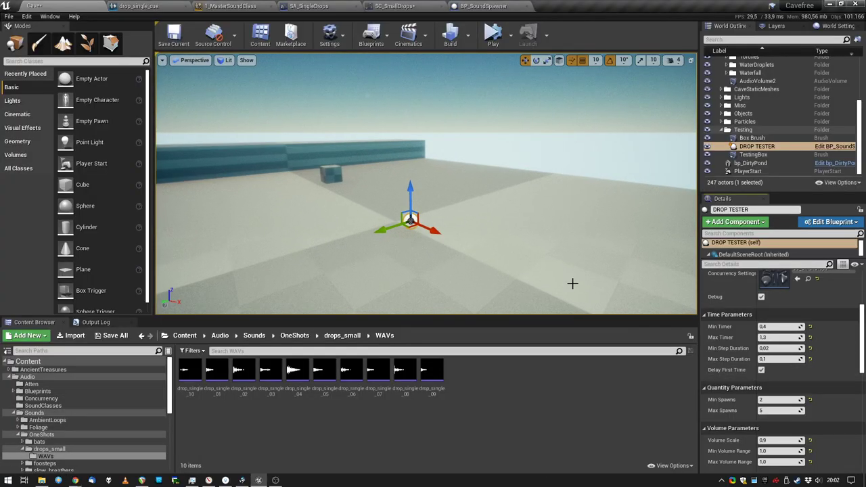
key(alt+s)
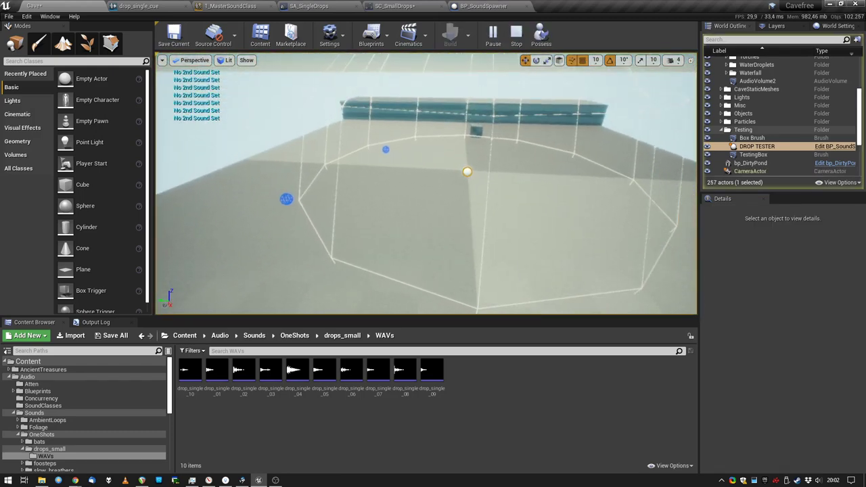
right_drag(426, 183, 458, 167)
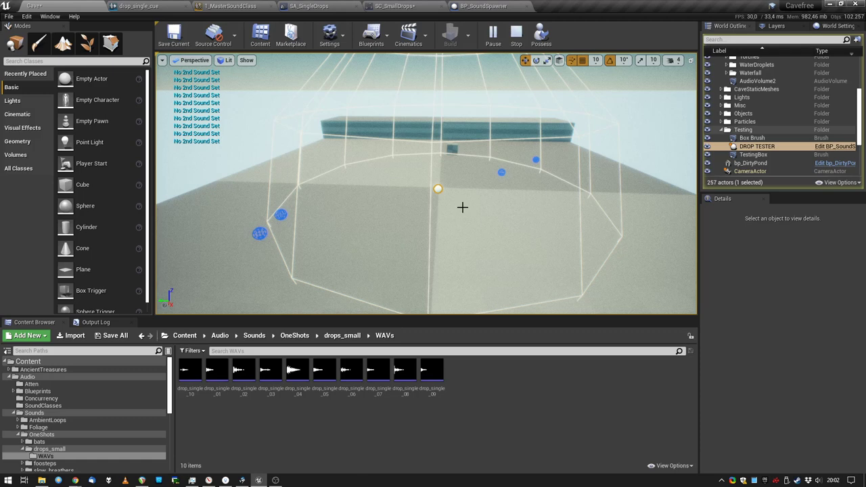
click(517, 34)
Switch to Chrome and show the Spatial Audio Temple page of the Unreal Engine documentation, pointing out its title.
mouse_move(75, 481)
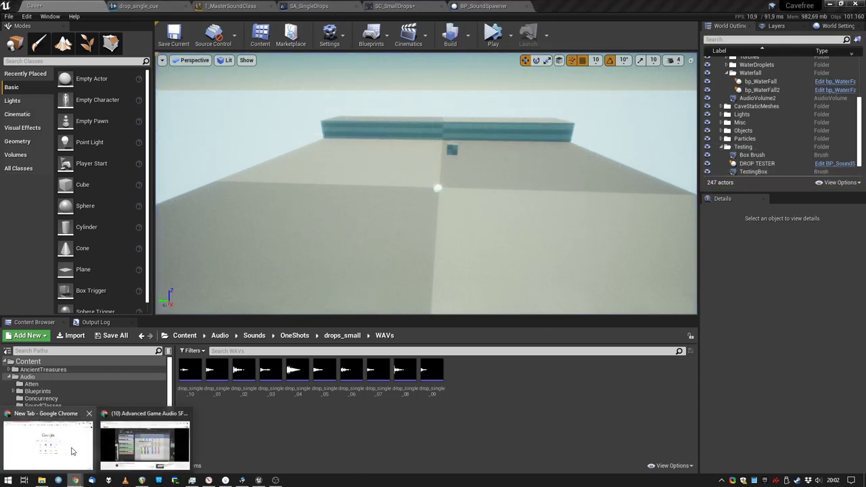
click(166, 452)
click(70, 4)
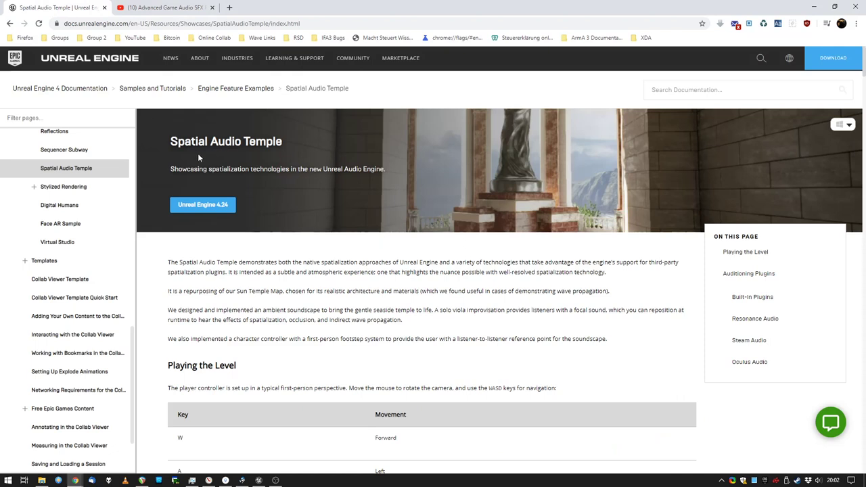
drag(170, 142, 282, 142)
click(281, 140)
Switch back to the Unreal Editor and open the BP_SoundSpawner blueprint at its Play Word at Phrase Location function.
click(259, 480)
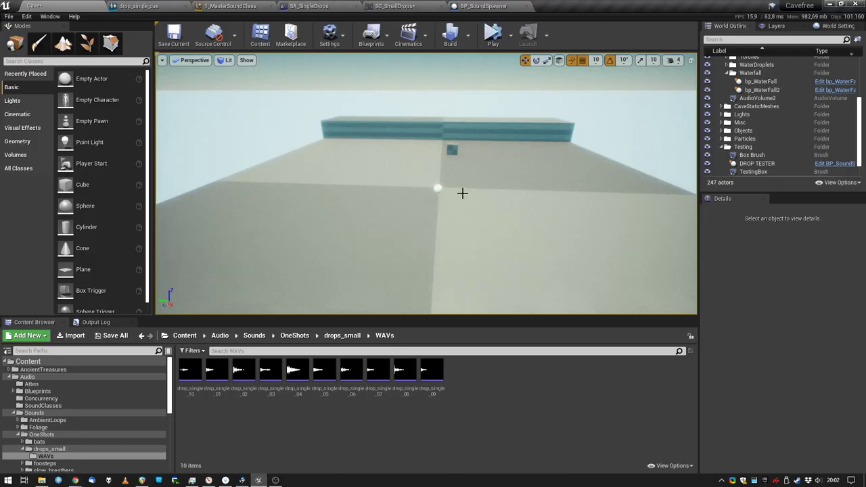
key(w)
right_drag(462, 141, 474, 141)
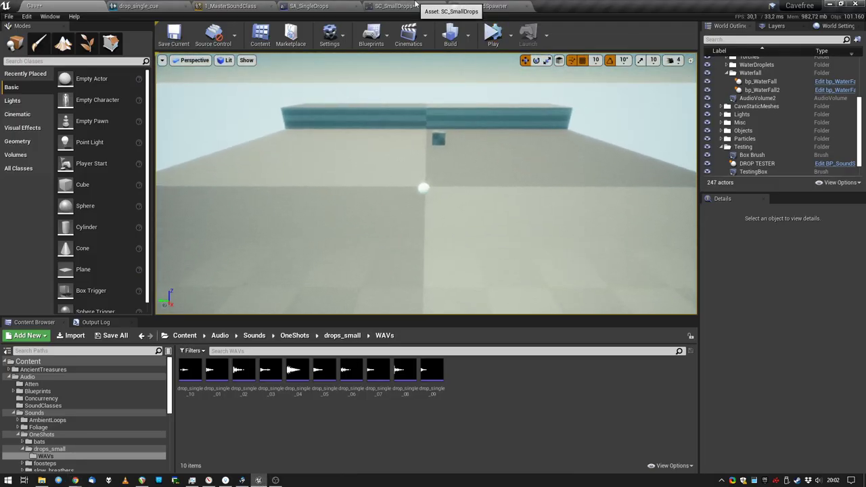
click(484, 6)
right_drag(338, 268, 371, 265)
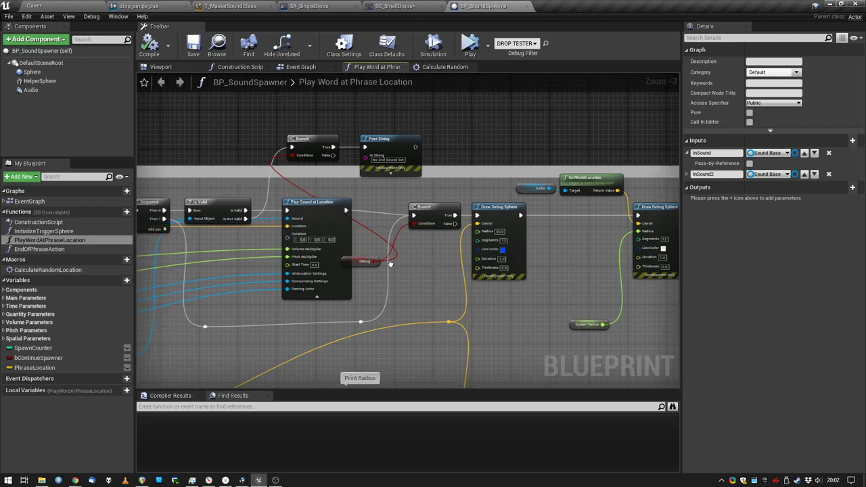
Open the CalculateRandomLocation macro and nudge the lower multiply node beside the height comment slightly to the left.
double_click(41, 270)
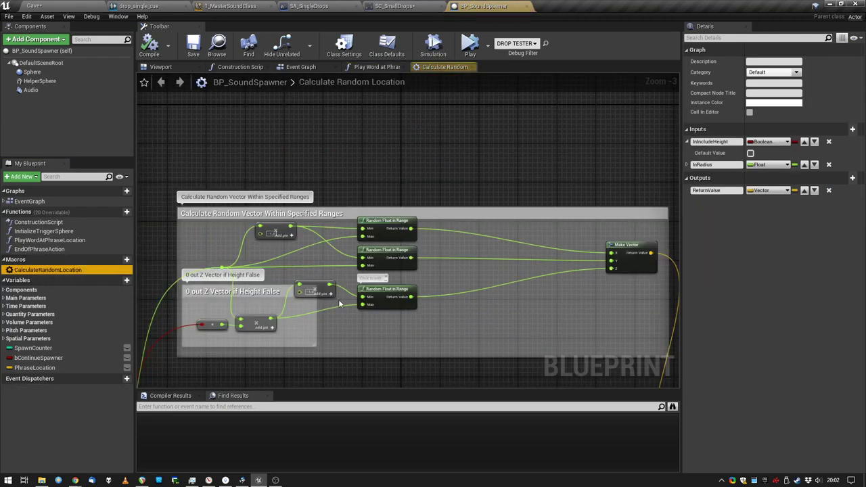
scroll(445, 310, up, 2)
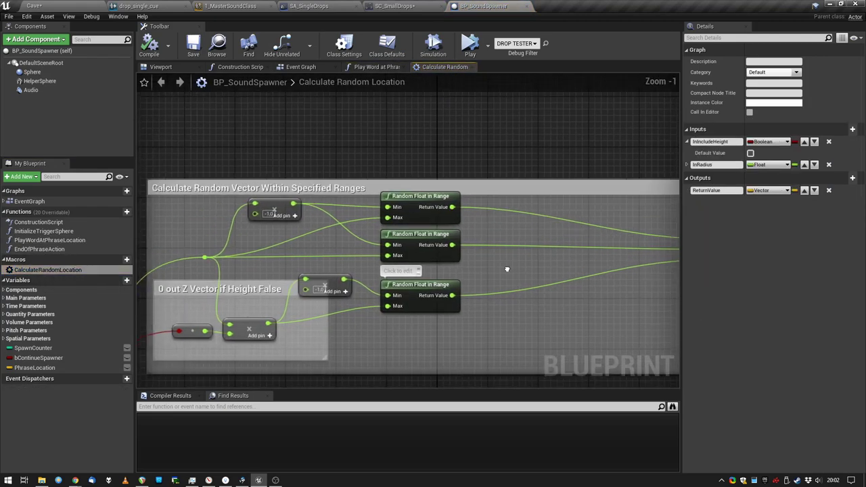
drag(338, 289, 330, 289)
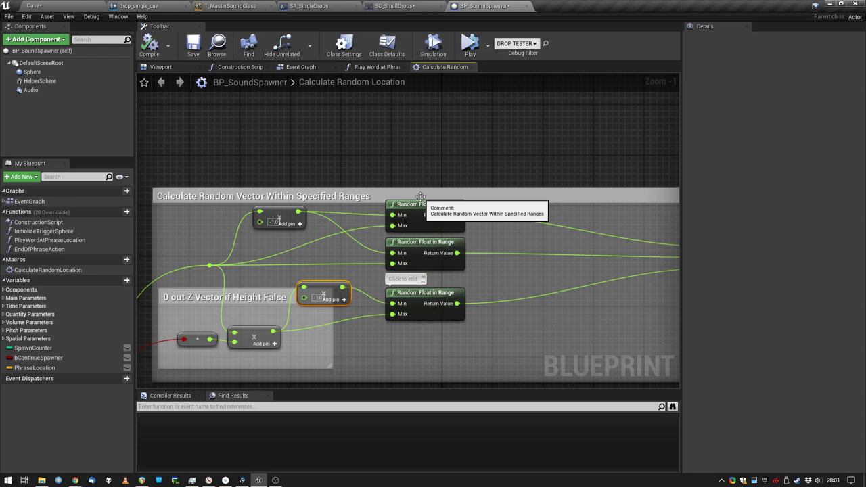
Examine how the radius feeds the Random Float in Range nodes and how their outputs reach the Make Vector node.
right_drag(198, 258, 218, 253)
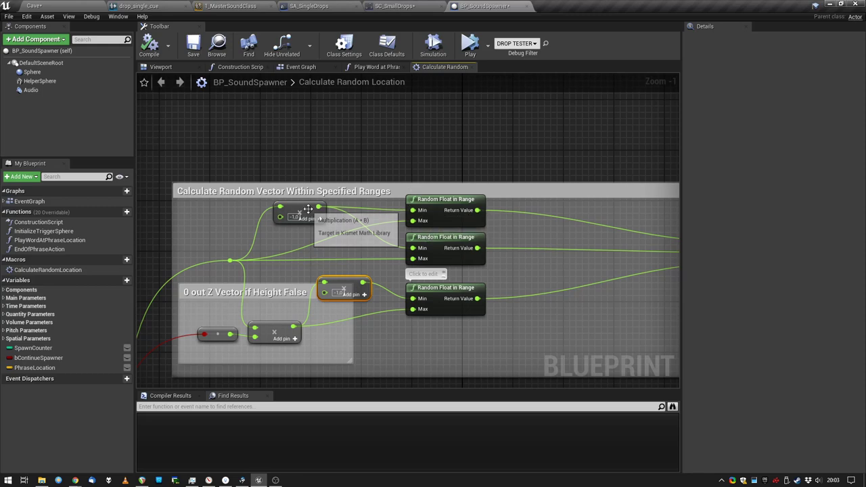
alt+click(413, 221)
right_drag(474, 335, 382, 331)
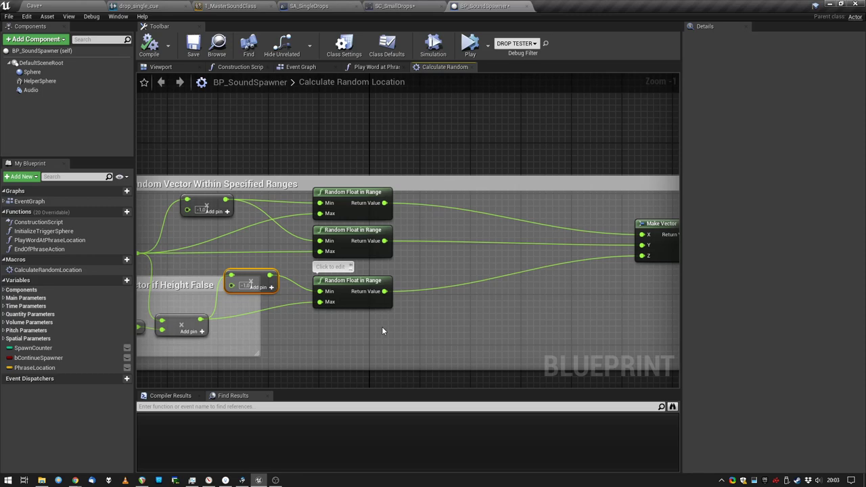
Return to the Play Word at Phrase Location function and examine its two Play Sound at Location nodes.
click(371, 67)
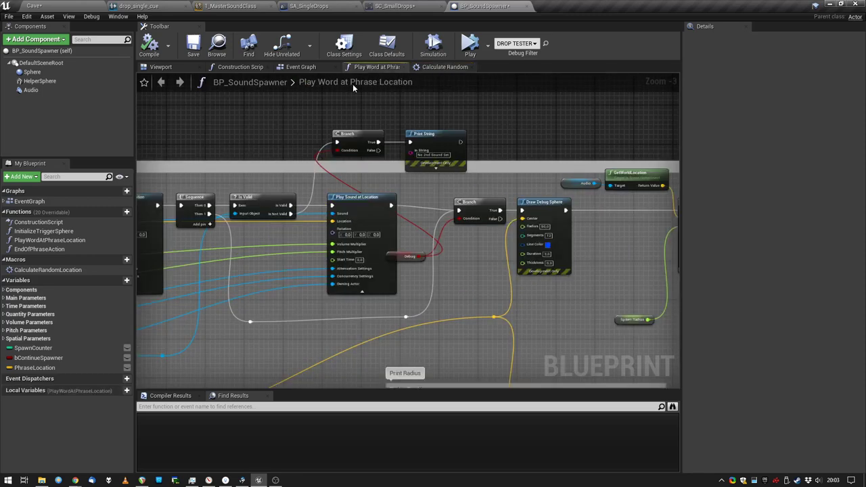
mouse_move(315, 269)
right_down()
mouse_move(480, 273)
mouse_move(413, 262)
right_up()
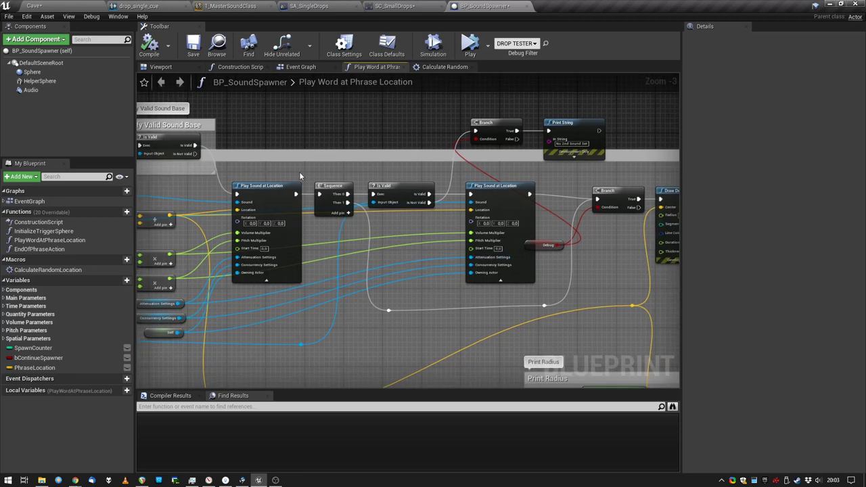
Examine the Debug branch and the Draw Debug Sphere nodes that follow the second Play Sound at Location node.
mouse_move(284, 182)
right_drag(558, 194, 535, 195)
right_drag(428, 216, 248, 166)
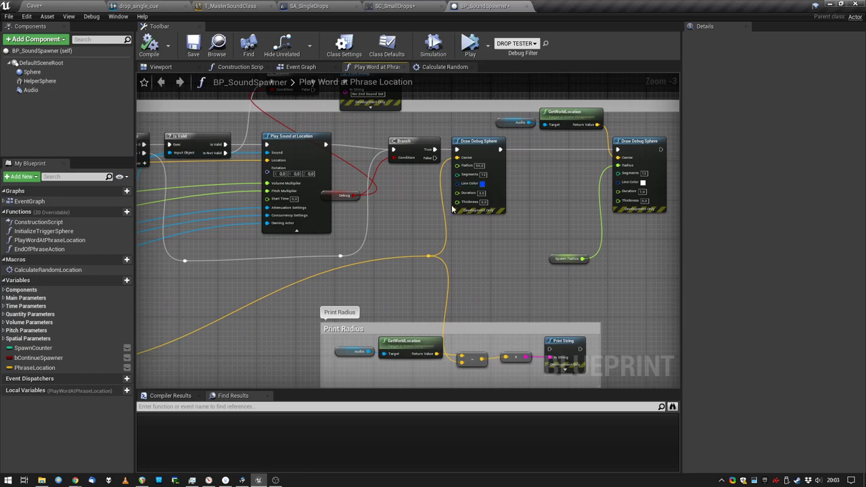
right_drag(396, 195, 461, 234)
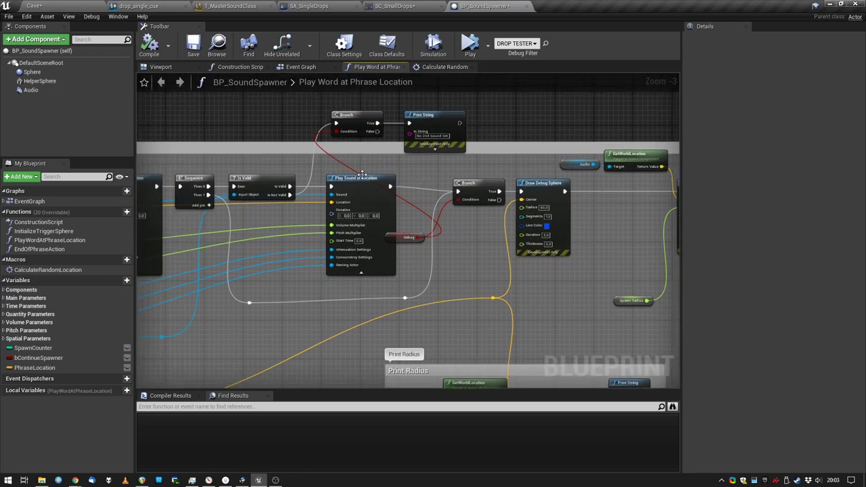
Simulate the Cave level to watch the drop tester's debug spheres, and stop the simulation.
click(72, 8)
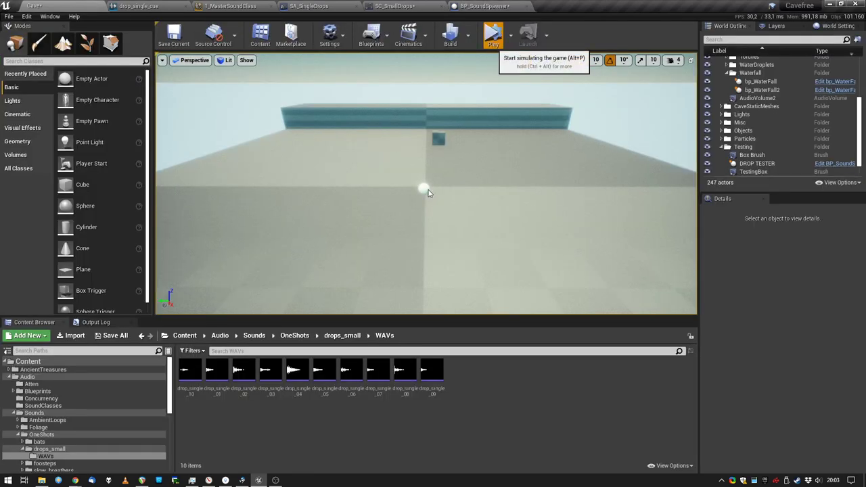
mouse_move(473, 207)
right_down()
mouse_move(459, 241)
mouse_move(470, 220)
right_up()
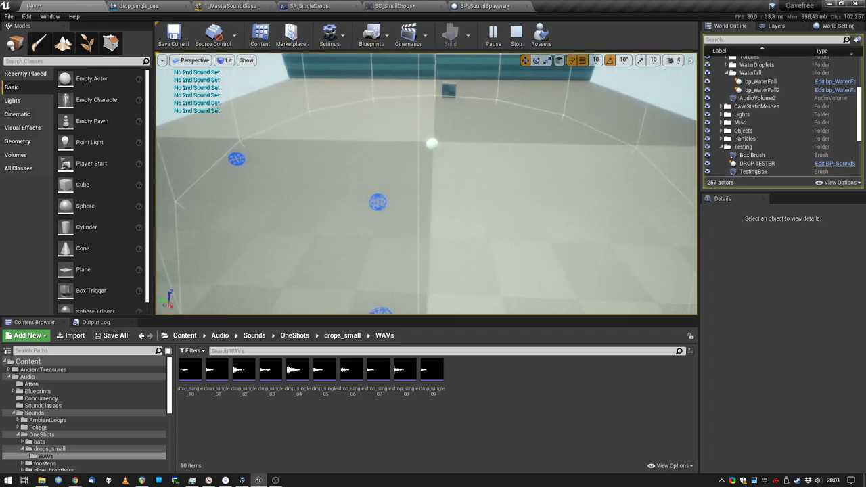
click(517, 40)
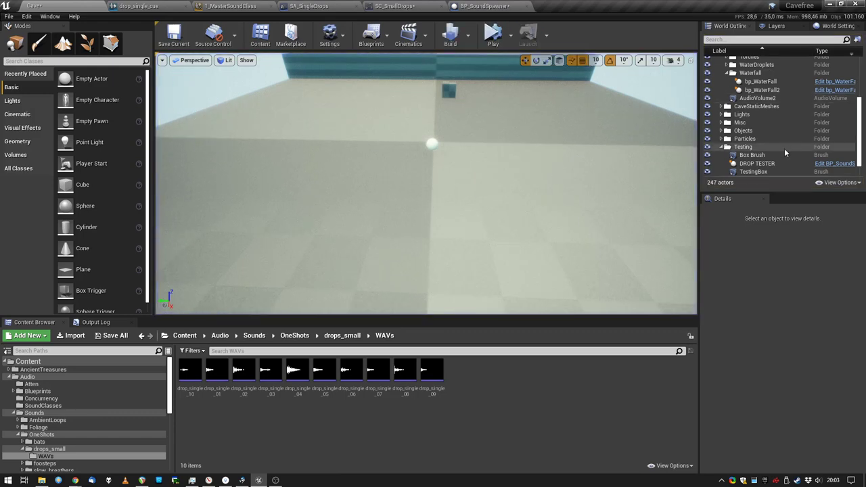
Collapse the Bats folder among the level's Audio actors and expand the WaterDroplets folder to show its spawners.
scroll(812, 129, up, 3)
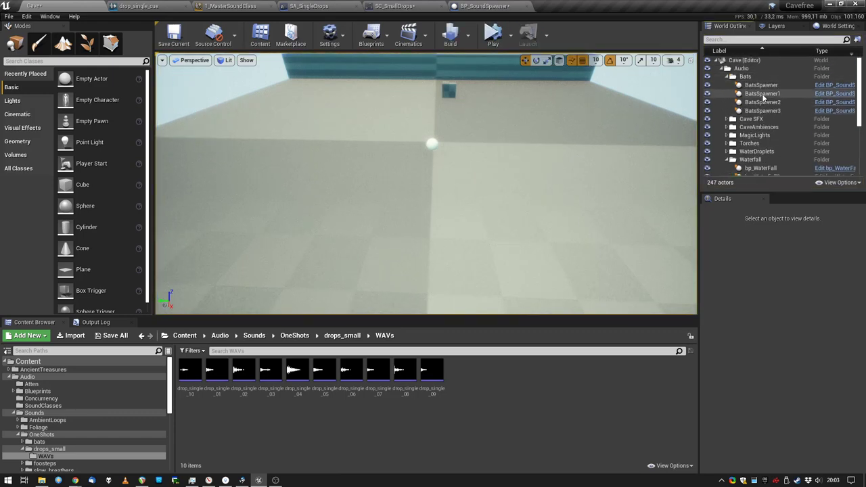
click(728, 78)
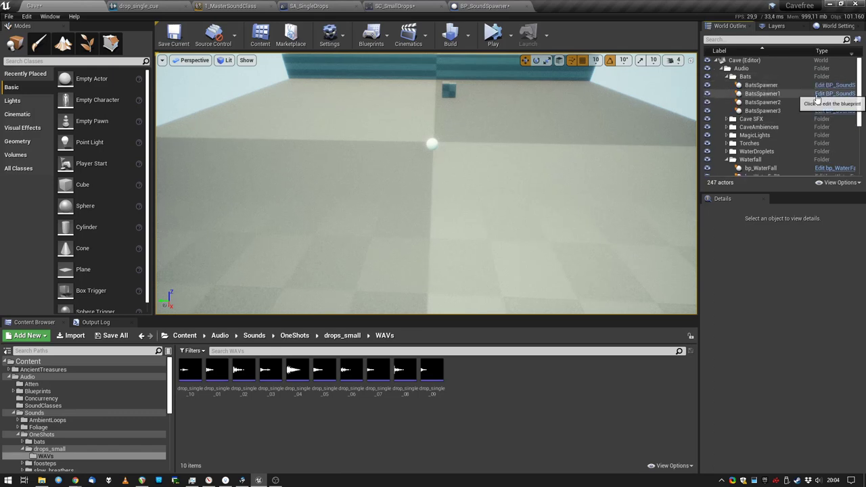
click(727, 77)
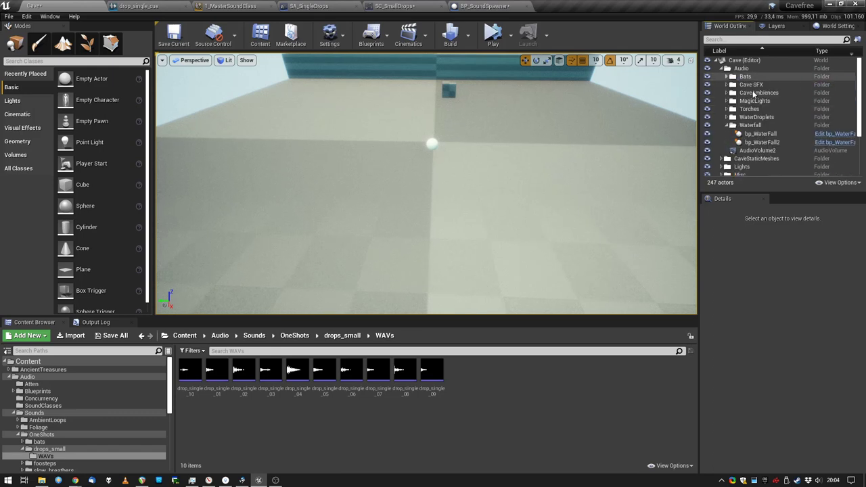
click(728, 117)
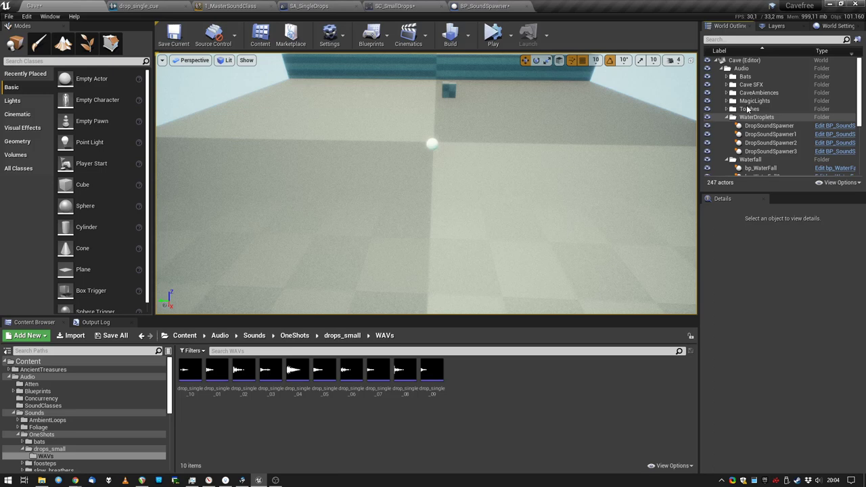
Select the DROP TESTER actor, review its spawner properties and open its SC_SmallDrops concurrency settings.
click(433, 146)
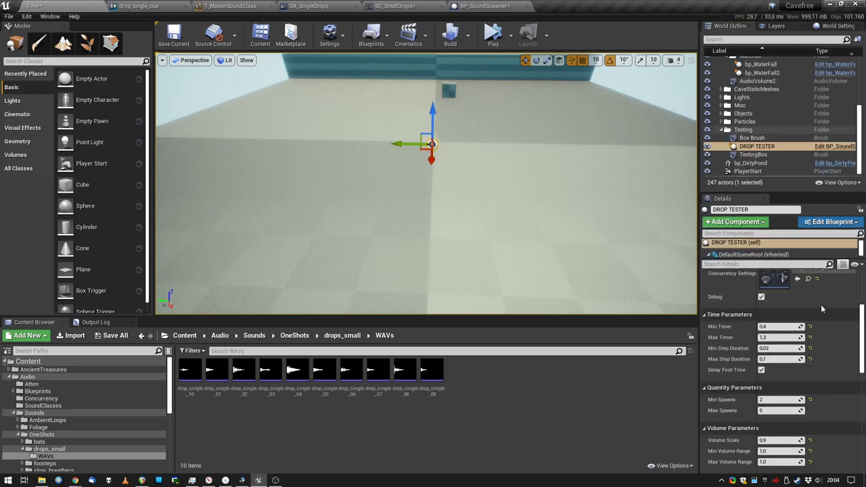
scroll(833, 318, down, 3)
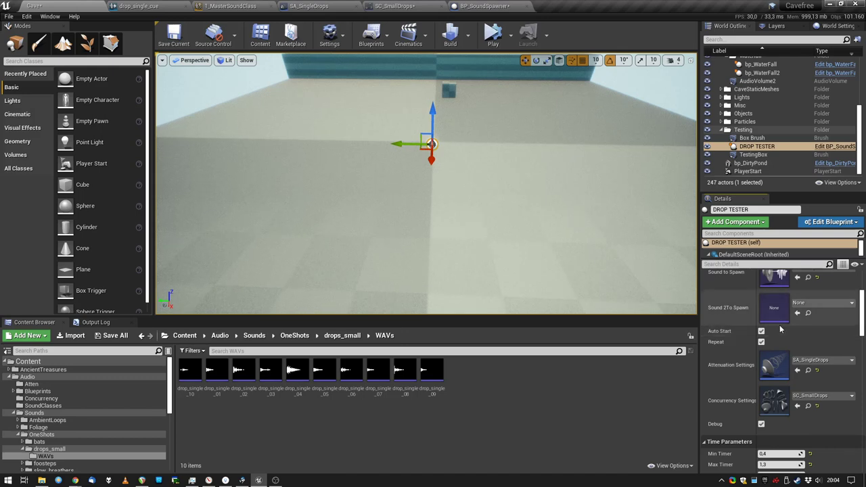
scroll(786, 333, down, 1)
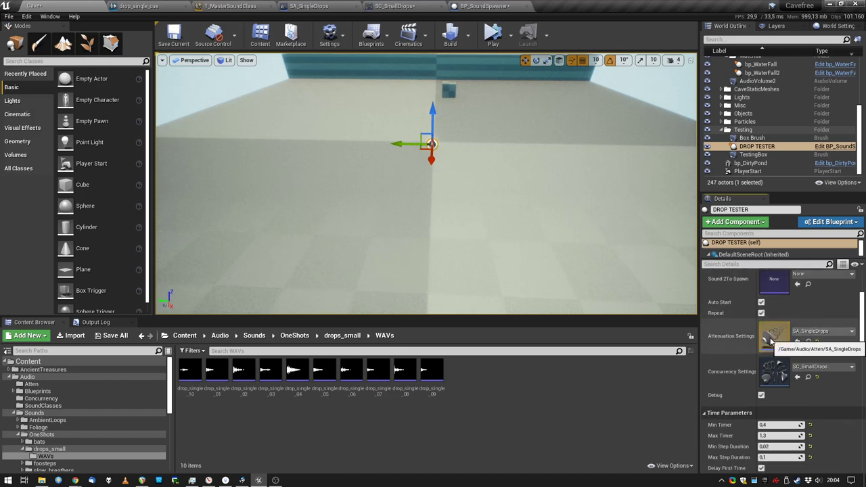
double_click(773, 377)
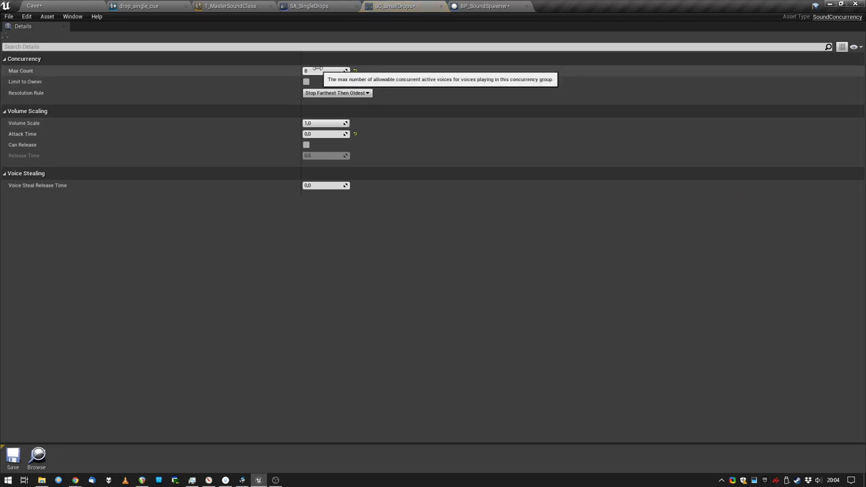
Switch to SA_SingleDrops, examine its custom attenuation curve in an enlarged curve editor, and close that editor.
click(308, 7)
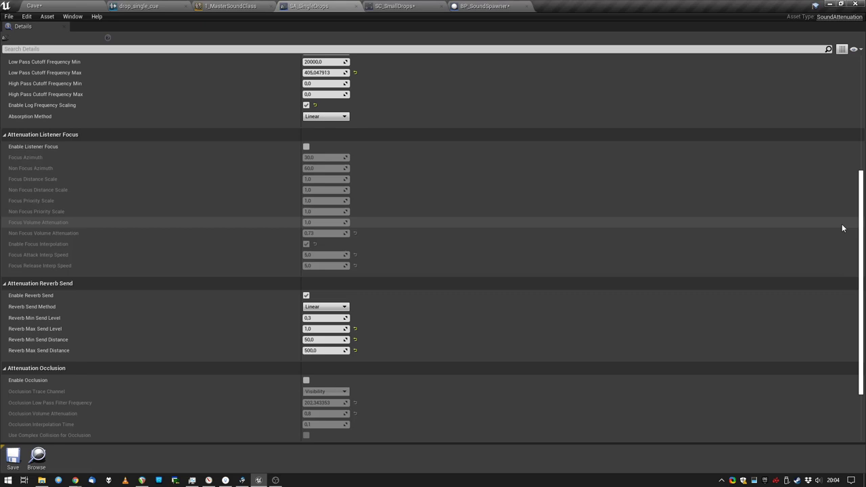
drag(861, 239, 850, 82)
double_click(417, 121)
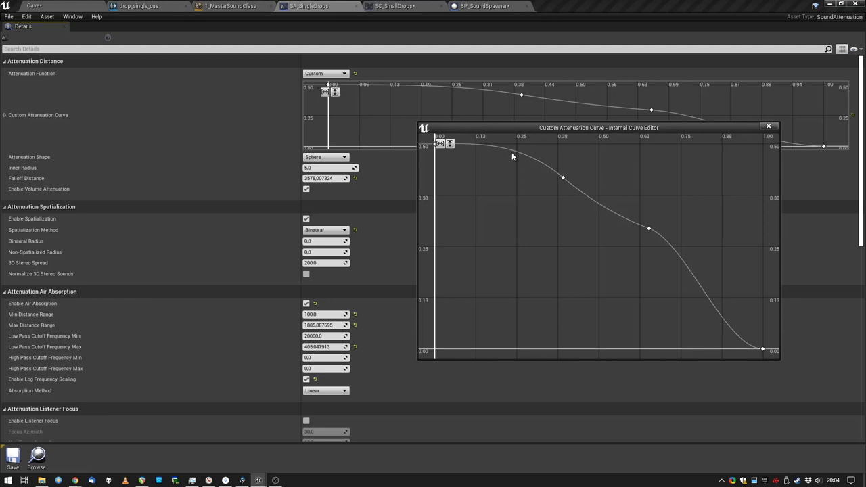
mouse_move(512, 156)
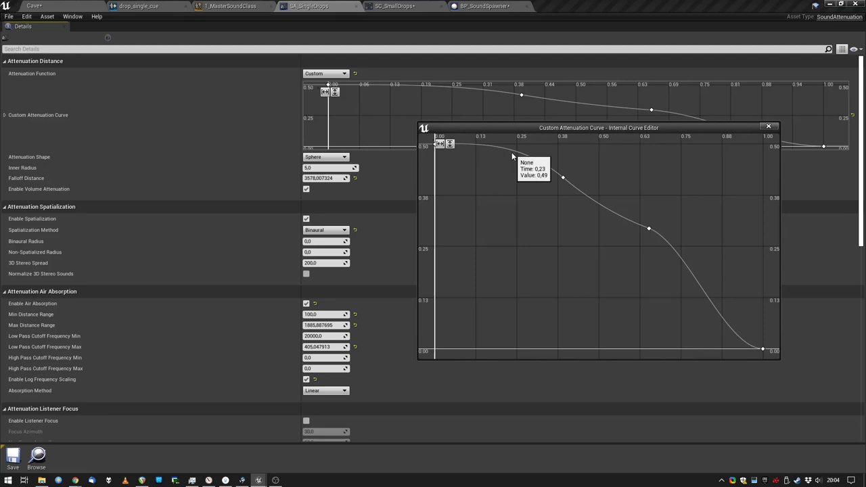
mouse_move(627, 219)
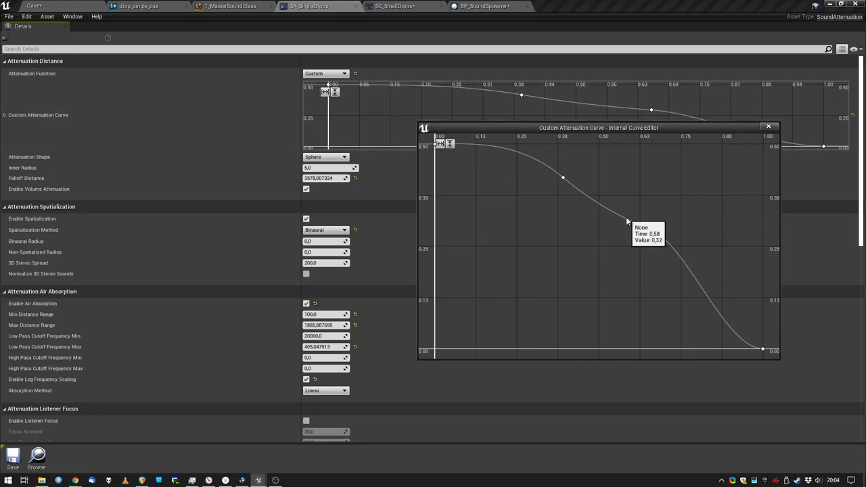
click(767, 127)
Review the air absorption and reverb send settings of SA_SingleDrops.
scroll(306, 221, down, 6)
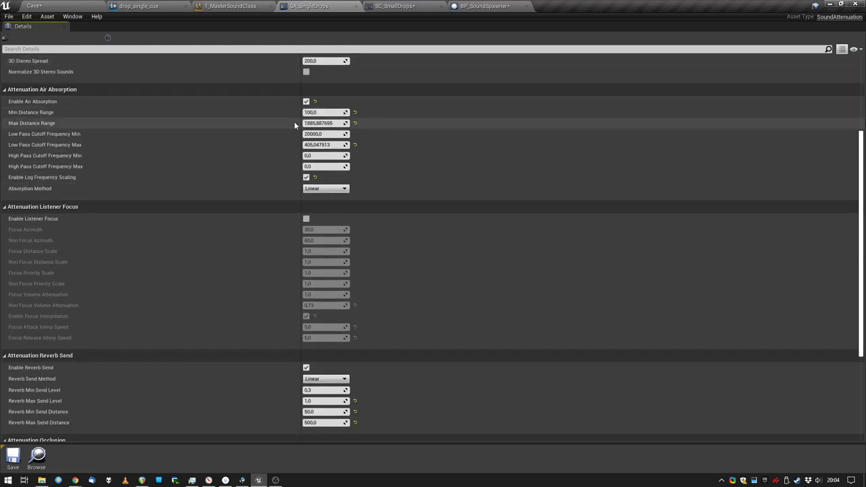
scroll(339, 163, down, 3)
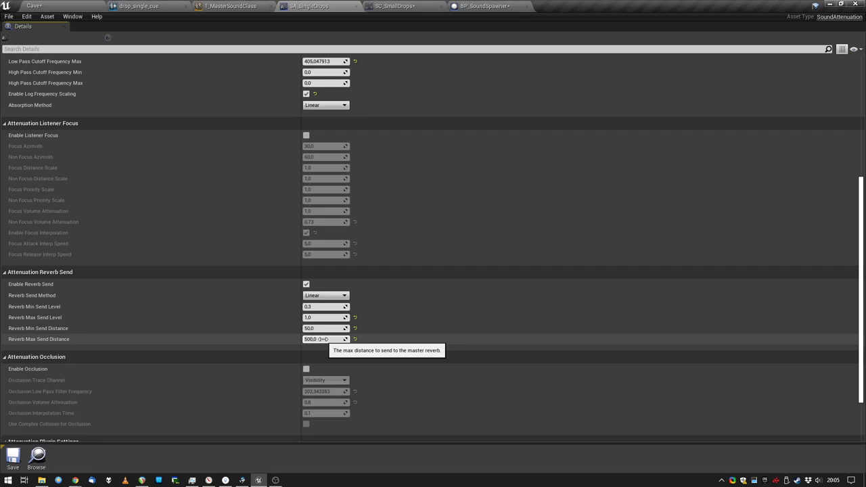
scroll(346, 271, up, 5)
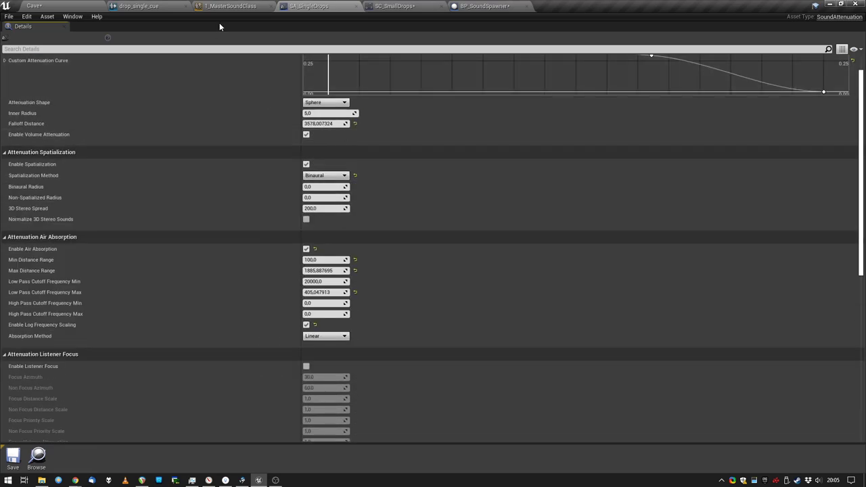
Return to the Cave level and turn off Debug for the DROP TESTER actor.
click(149, 7)
click(401, 6)
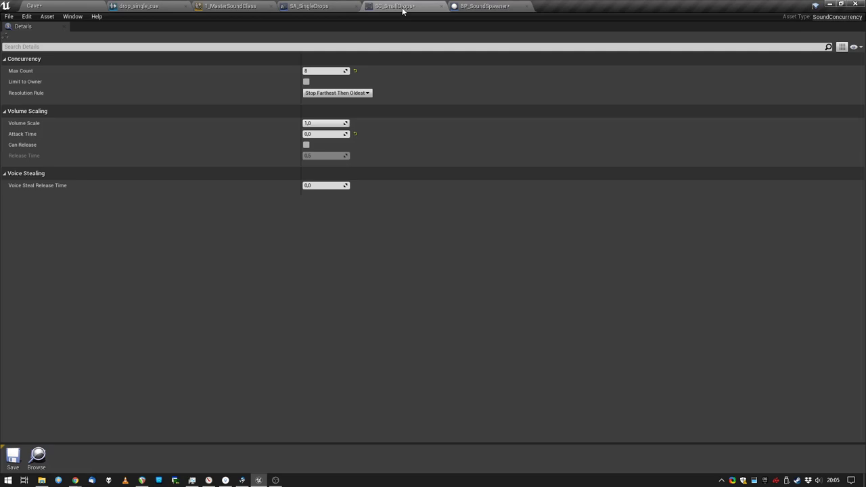
click(485, 7)
click(61, 5)
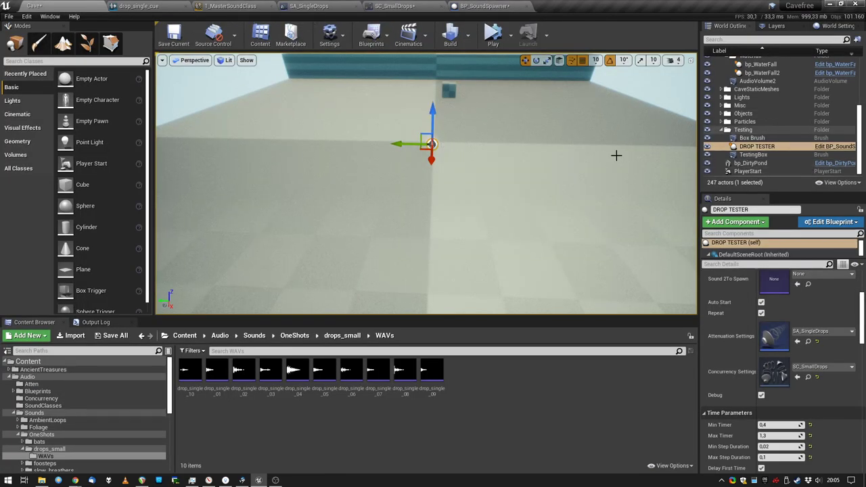
click(761, 396)
Focus the view on the DropSoundSpawner actor in the WaterDroplets folder and simulate the level around the cave tree.
scroll(770, 130, up, 5)
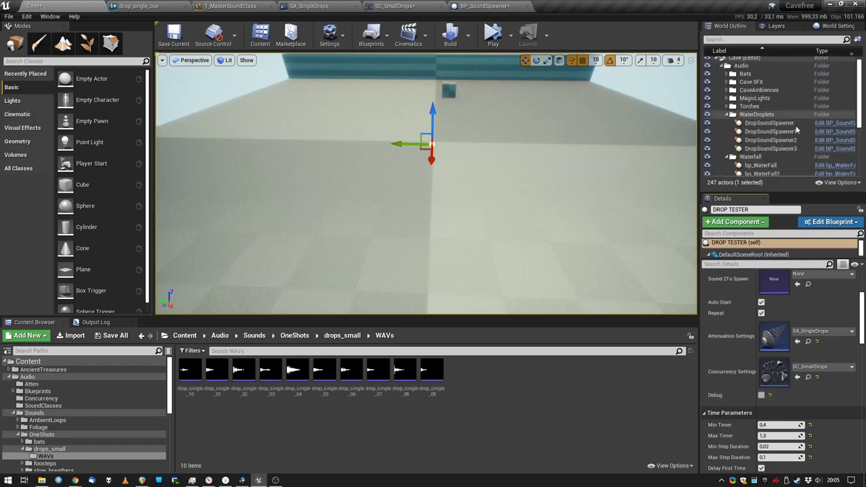
double_click(769, 125)
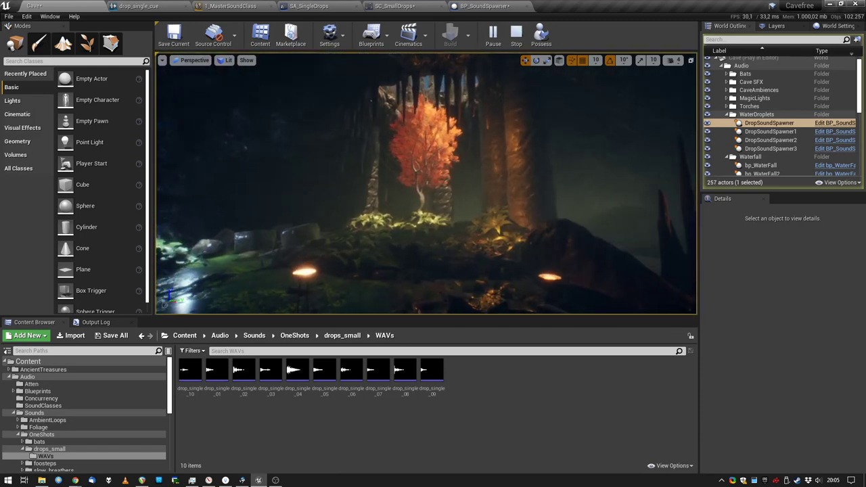
click(776, 124)
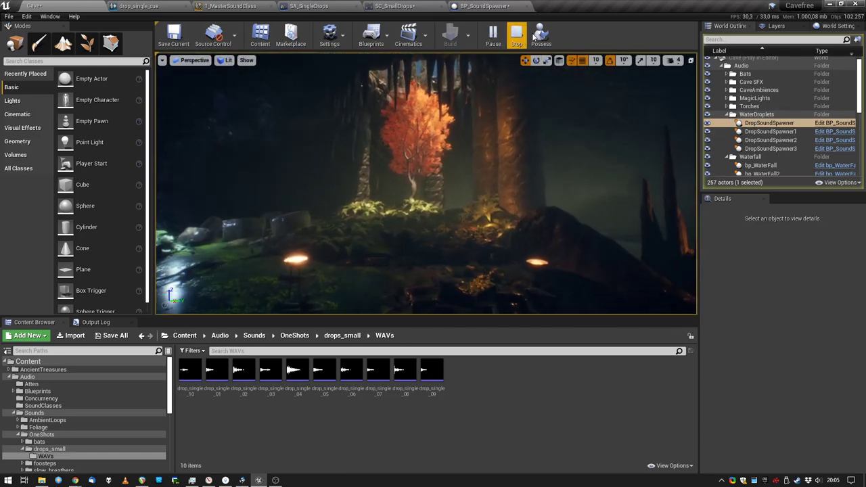
right_drag(504, 122, 406, 125)
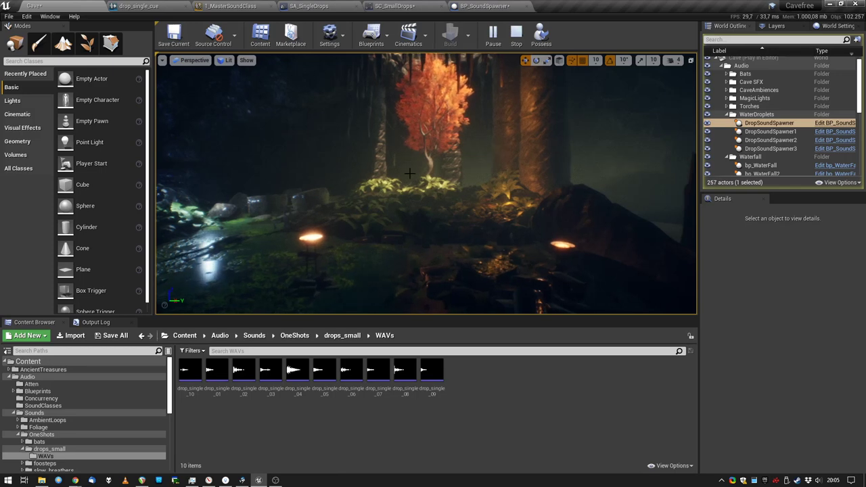
Open 1_MasterSoundClass, select the nodes from Drops_SoundClass to DirtyPond_SoundClass together, and clear the selection.
click(233, 6)
scroll(580, 162, up, 2)
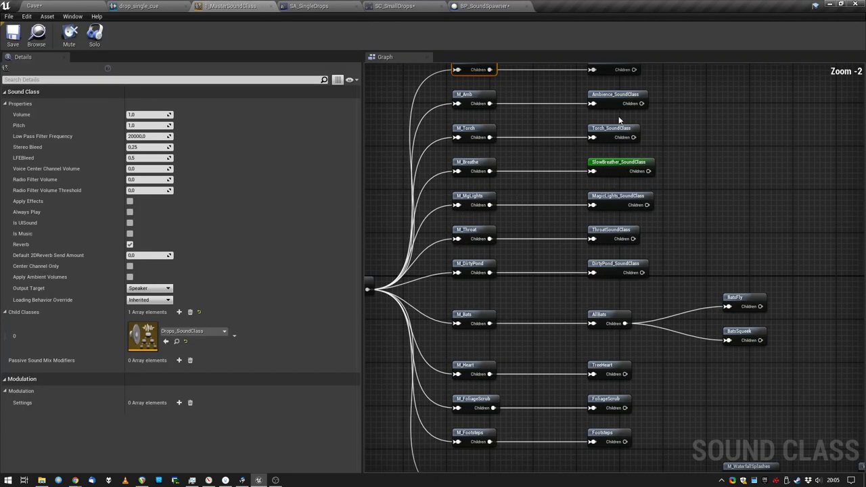
drag(624, 285, 594, 63)
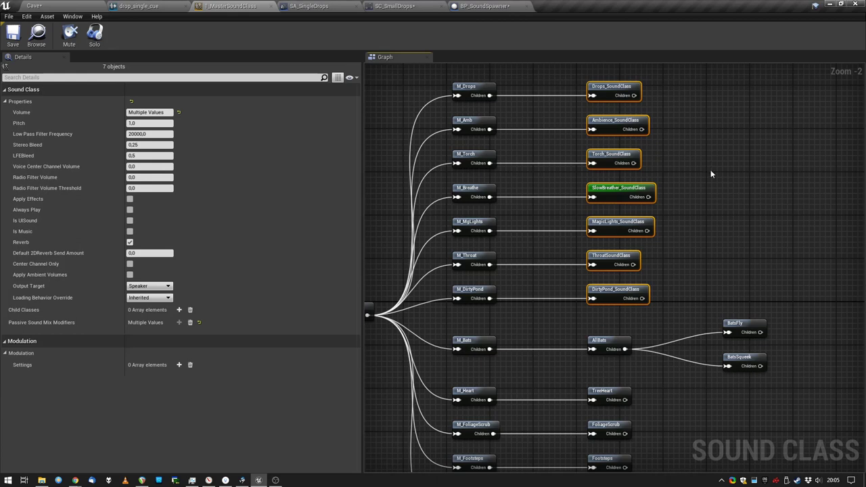
click(714, 207)
Select the M_Drops sound class and examine how the M_ classes sit between the master class and individual classes.
right_drag(544, 160, 575, 180)
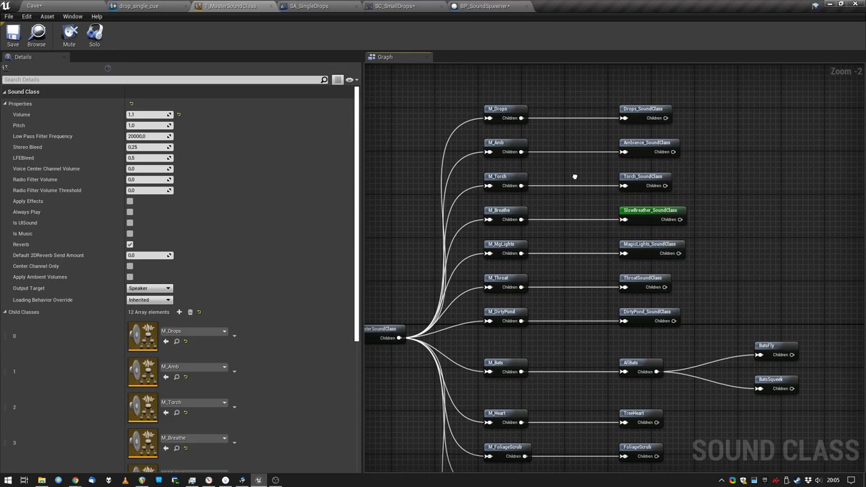
click(503, 110)
right_drag(566, 151, 567, 134)
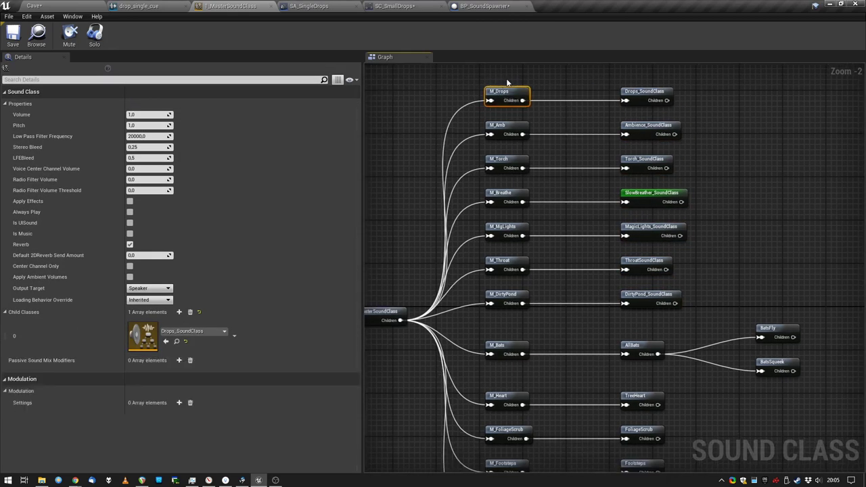
scroll(543, 140, down, 1)
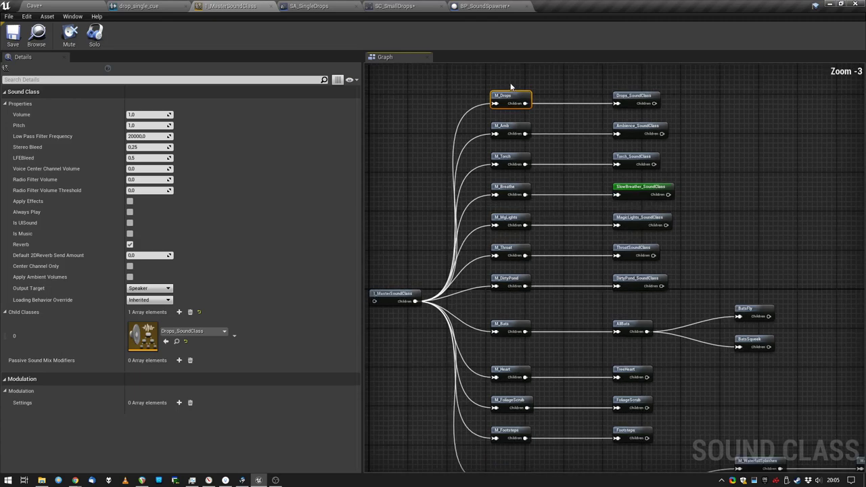
right_drag(550, 369, 588, 335)
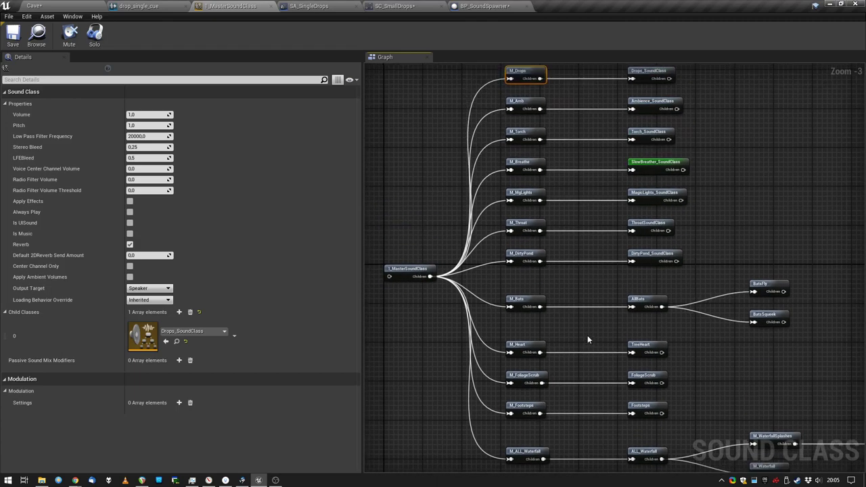
scroll(596, 242, down, 3)
scroll(586, 251, up, 3)
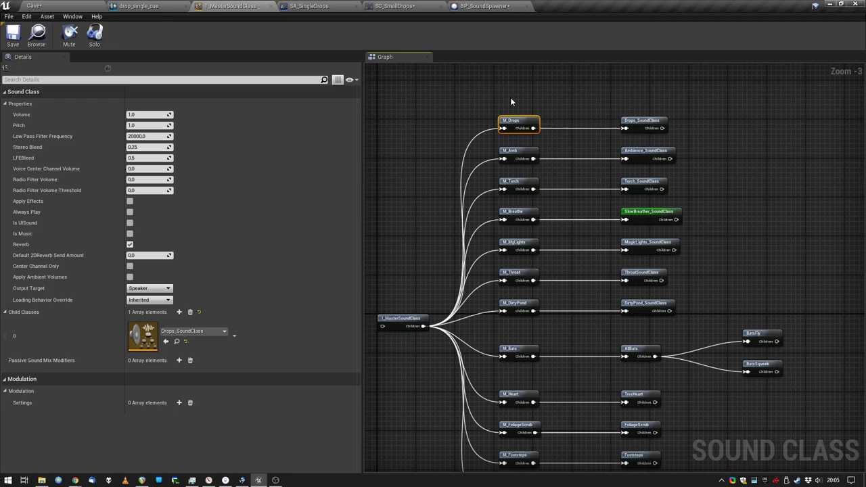
Select all the M_ classes from M_Drops to M_ALL_Waterfall, check their shared Volume property, and return to the Cave level.
right_drag(511, 99, 506, 79)
drag(512, 83, 518, 467)
scroll(581, 299, down, 3)
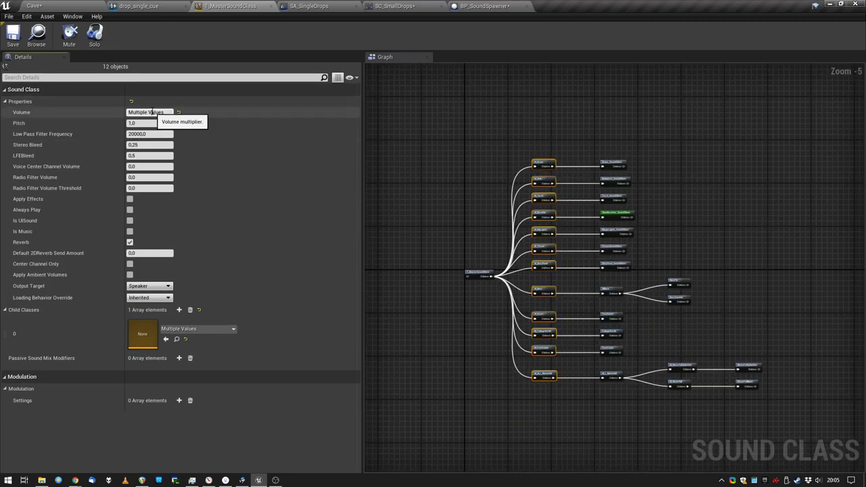
click(72, 7)
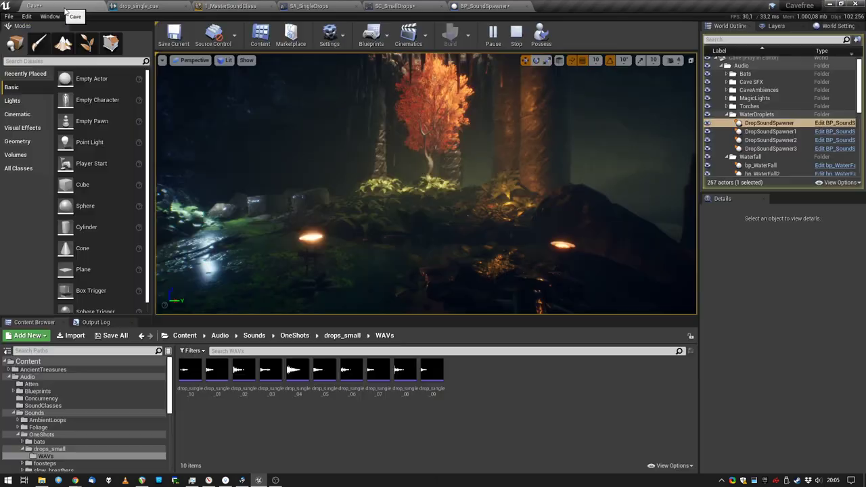
Move back from the tree in the simulated cave, and set the M_Bats Volume to 1 in 1_MasterSoundClass.
right_drag(437, 122, 460, 142)
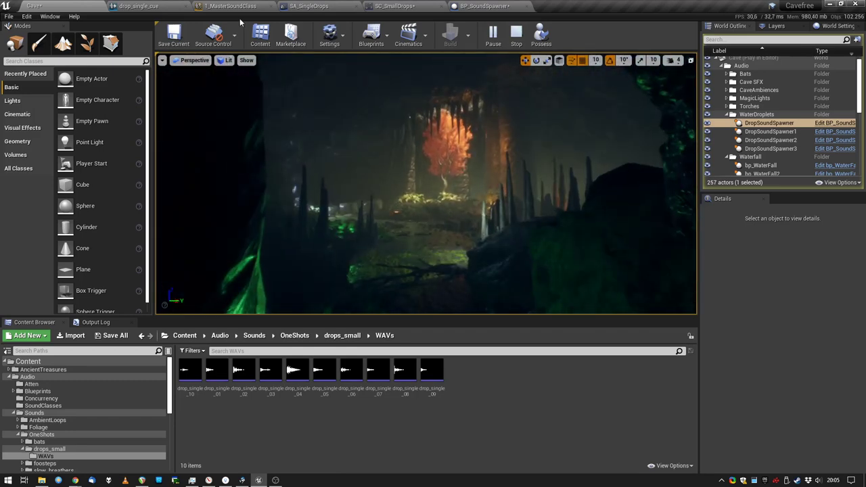
click(210, 5)
drag(547, 325, 547, 327)
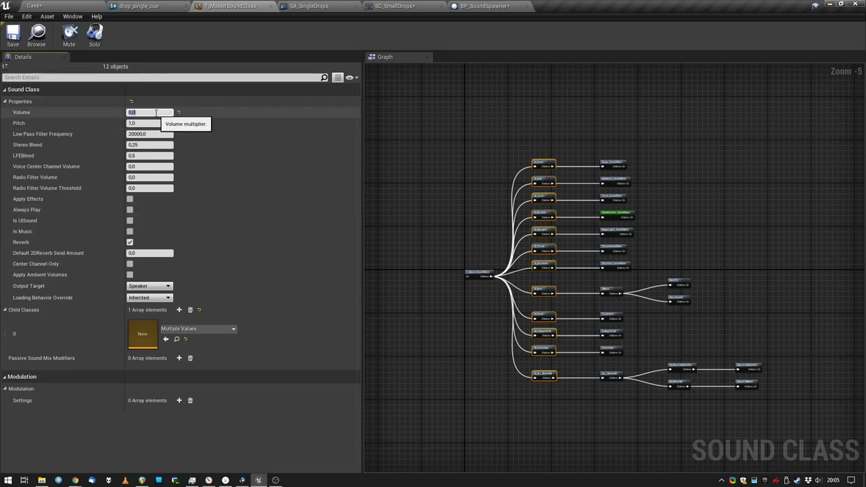
scroll(544, 291, up, 4)
click(541, 296)
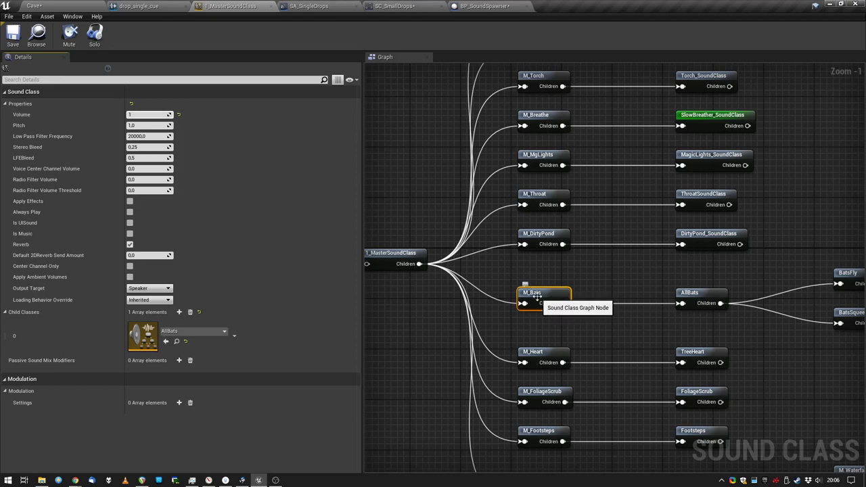
Return to the Cave level, listen to the bats while looking toward the tree, and stop the simulation.
click(68, 8)
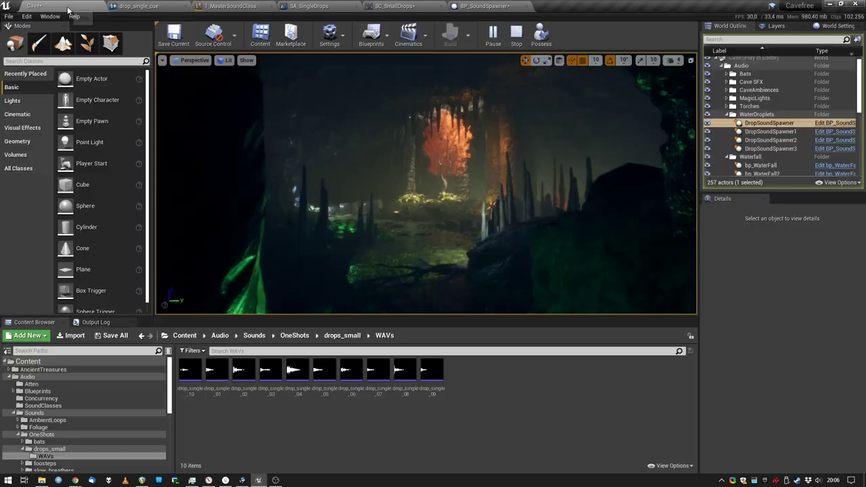
mouse_move(469, 236)
right_down()
mouse_move(461, 183)
mouse_move(484, 238)
right_up()
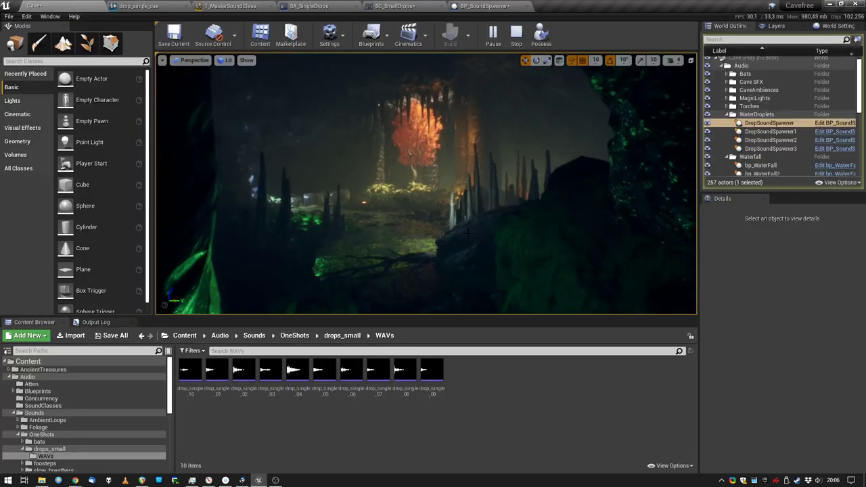
click(516, 33)
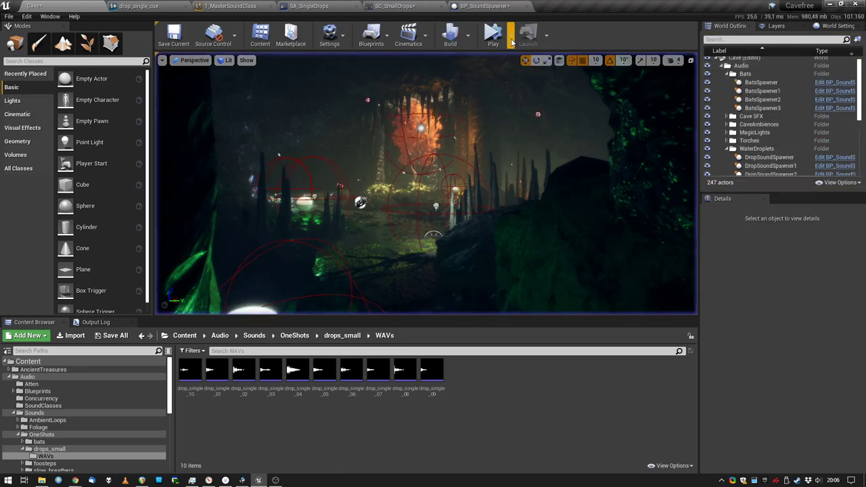
Set the Volume of the M_Bats sound class to 0 in 1_MasterSoundClass.
click(242, 6)
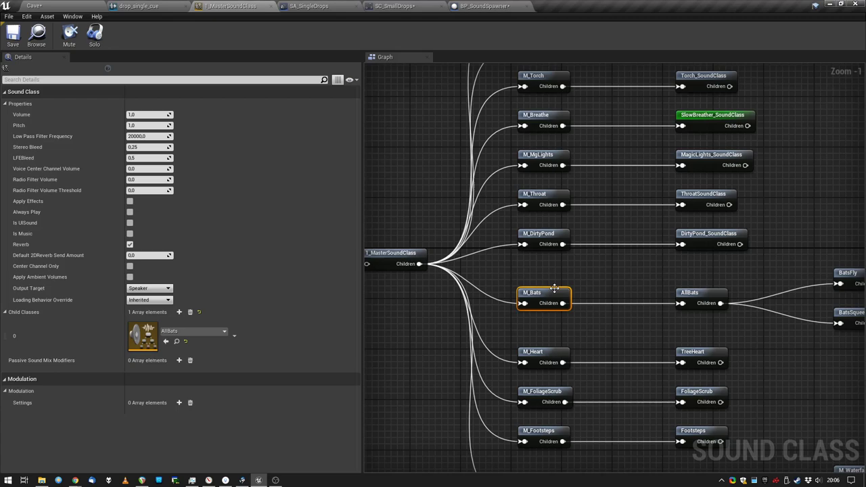
click(158, 114)
text(0)
key(Return)
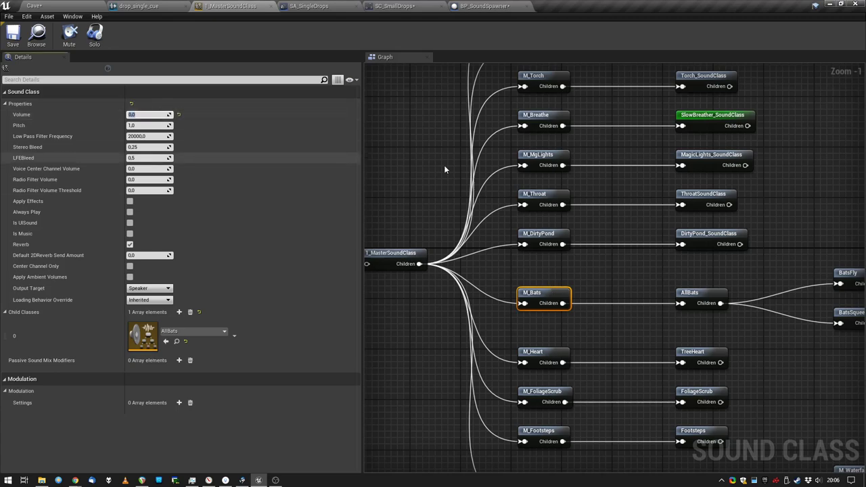
scroll(444, 165, down, 3)
click(523, 142)
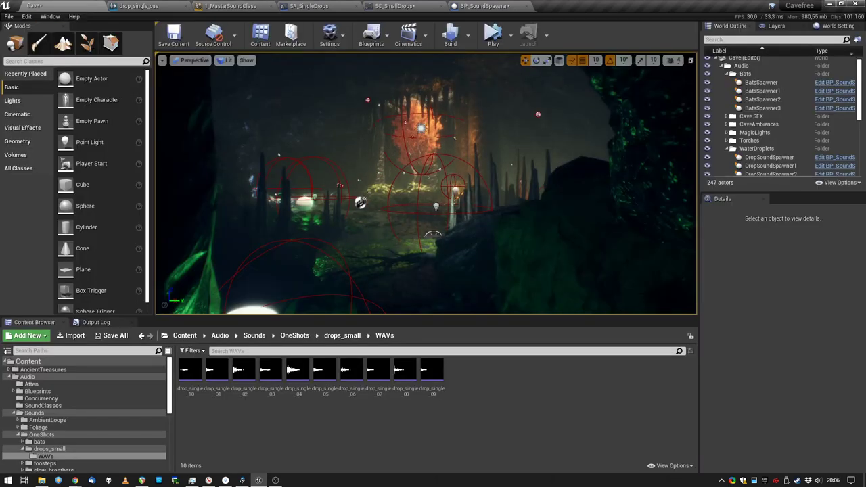
In the Cave level, select the four BatsSpawner actors to check their settings and collapse the Audio folder.
click(759, 83)
shift+click(763, 109)
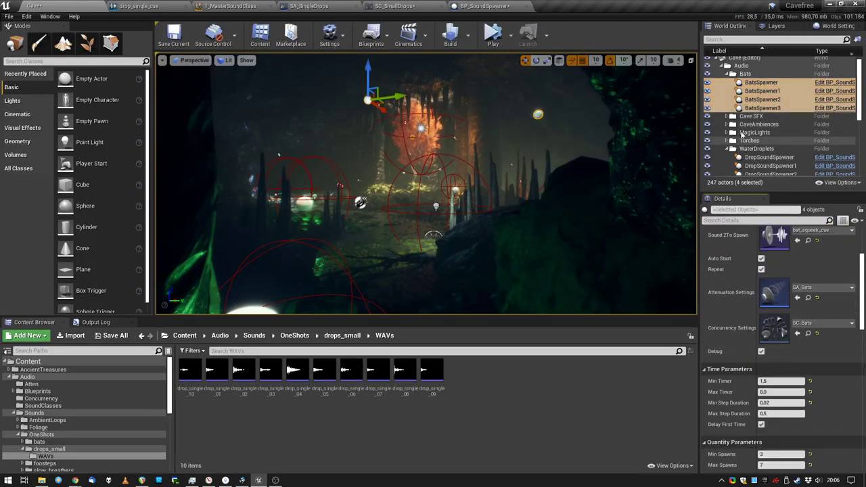
click(727, 149)
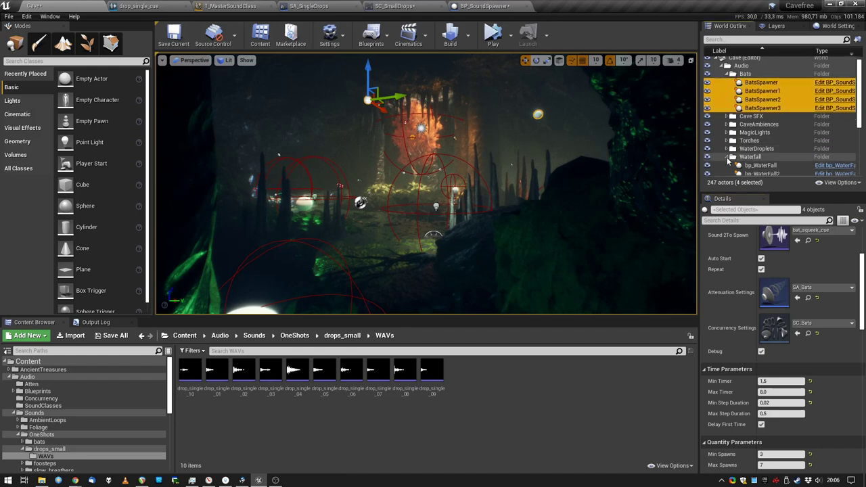
click(727, 65)
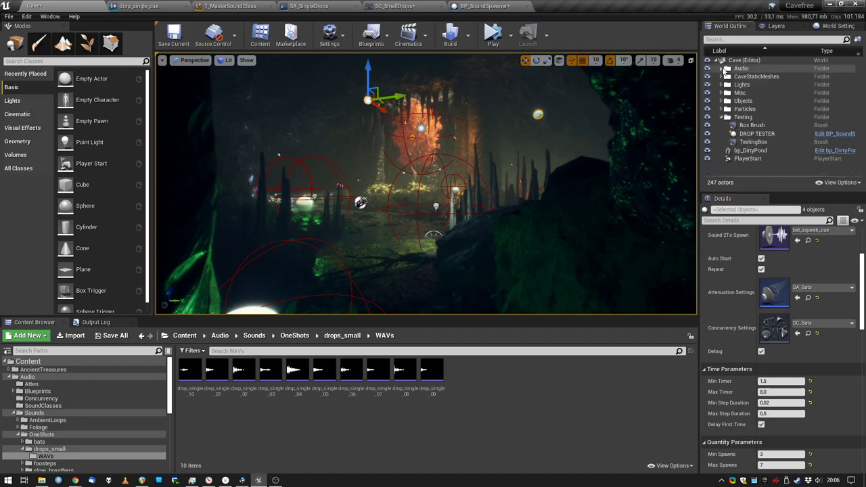
Hide the CaveStaticMeshes folder, simulate the level to view the area from above without the cave, and stop the simulation.
click(707, 77)
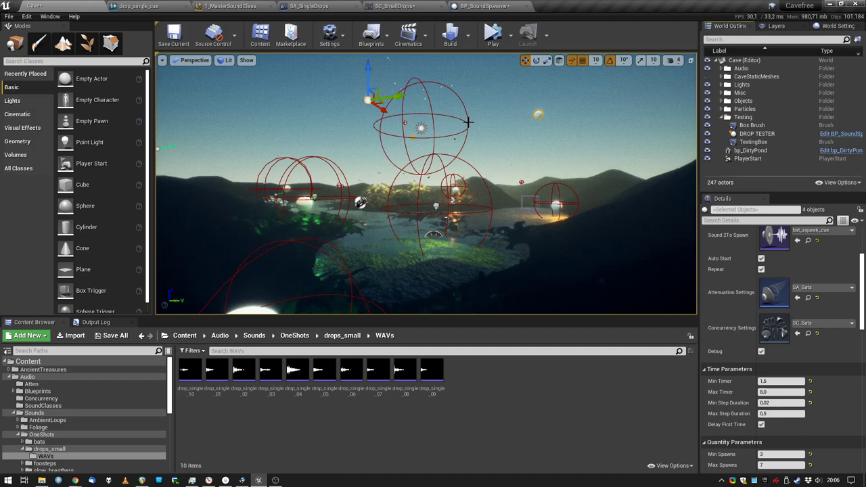
click(493, 37)
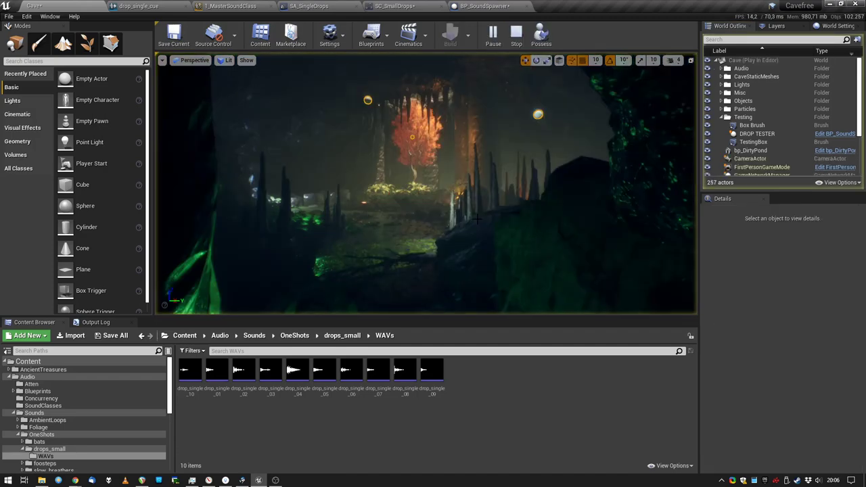
click(512, 40)
click(511, 41)
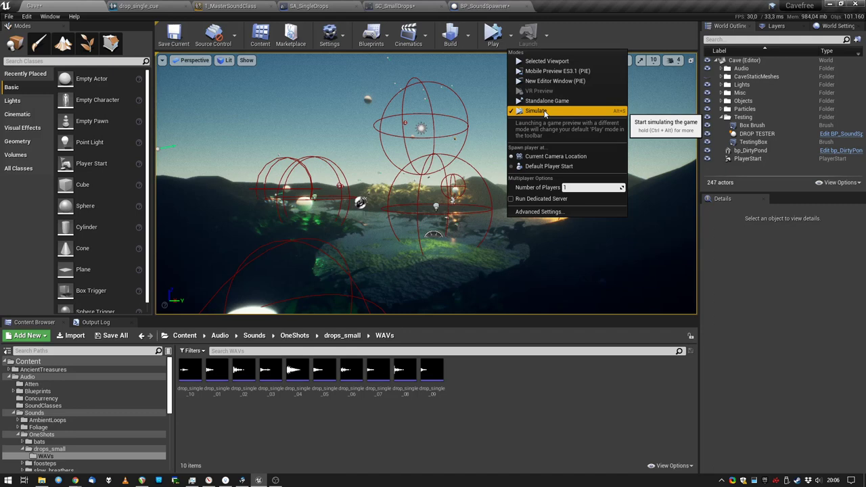
click(537, 111)
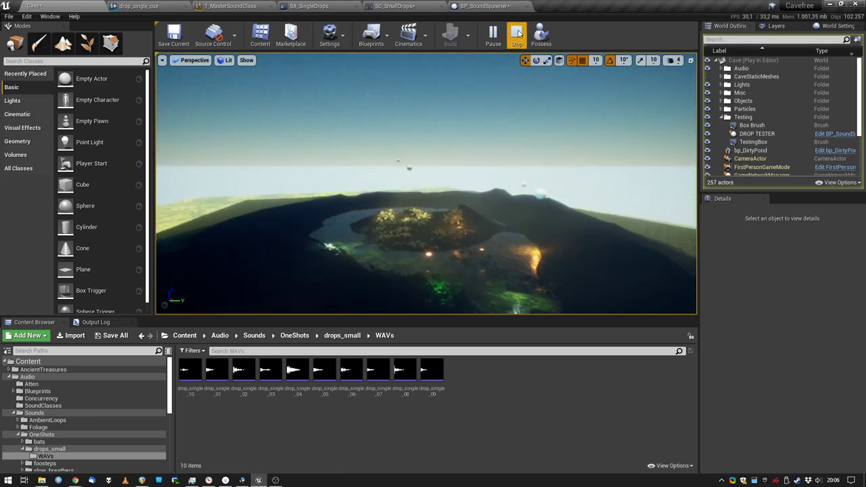
click(517, 34)
Enable Debug on the four actors from DropSoundSpawner to DropSoundSpawner3 in the WaterDroplets folder.
click(721, 69)
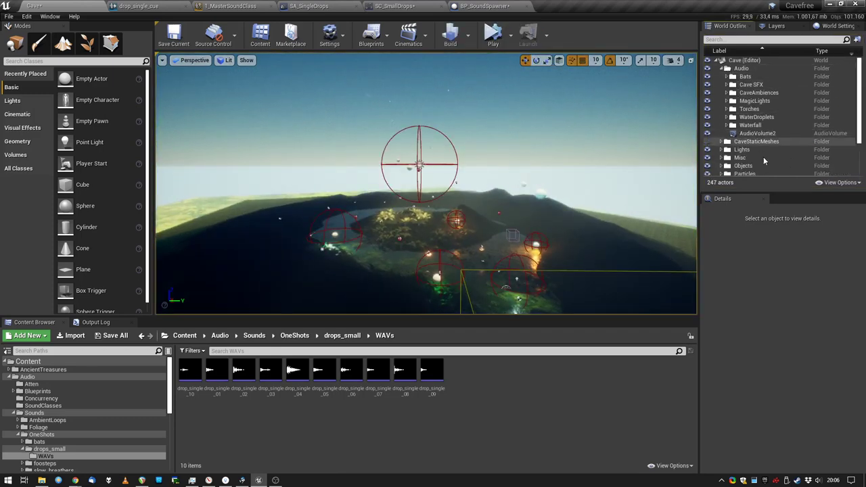
click(728, 117)
click(770, 126)
shift+click(770, 151)
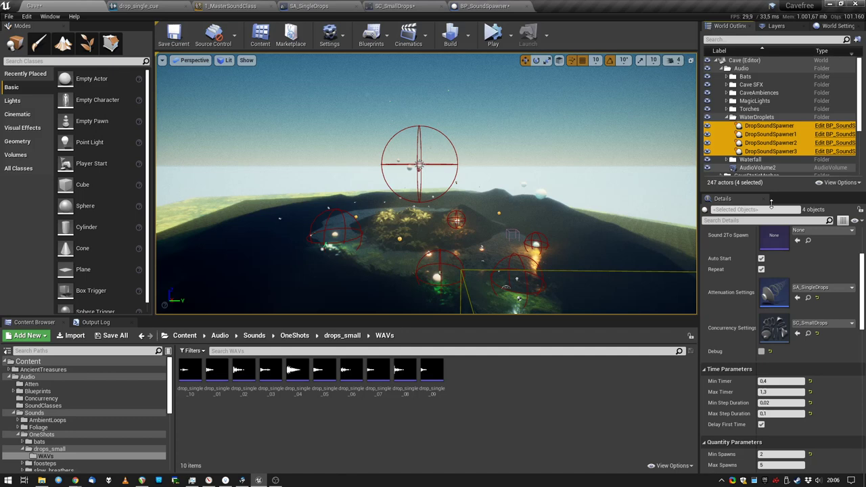
click(762, 352)
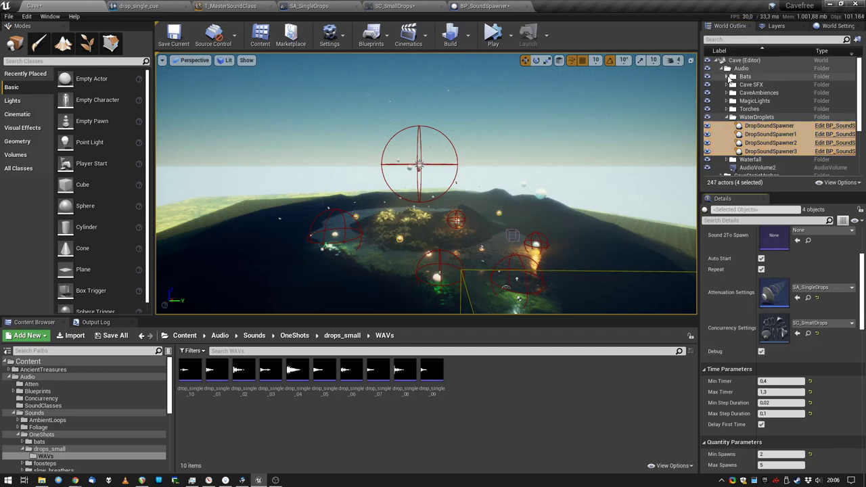
Disable Debug on the four actors from BatsSpawner to BatsSpawner3 and collapse the Bats folder.
click(726, 77)
click(764, 85)
shift+click(763, 110)
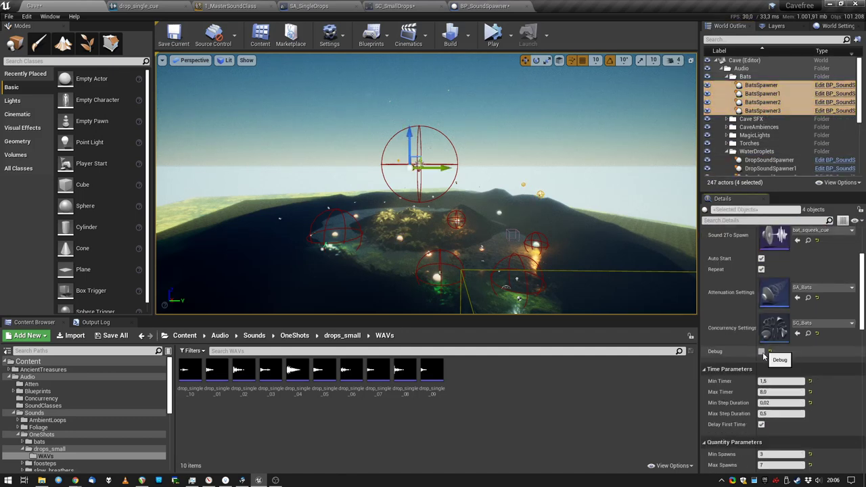
click(726, 77)
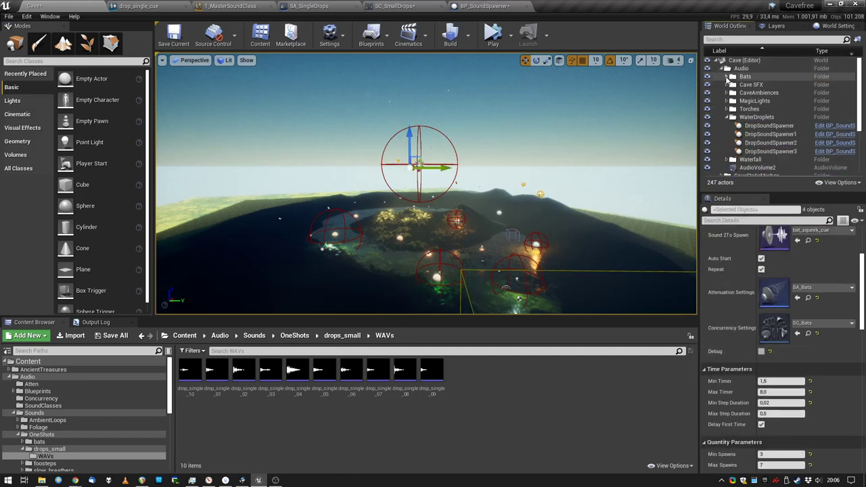
Simulate the level and examine the debug spheres of the drop spawners around the pond.
click(494, 34)
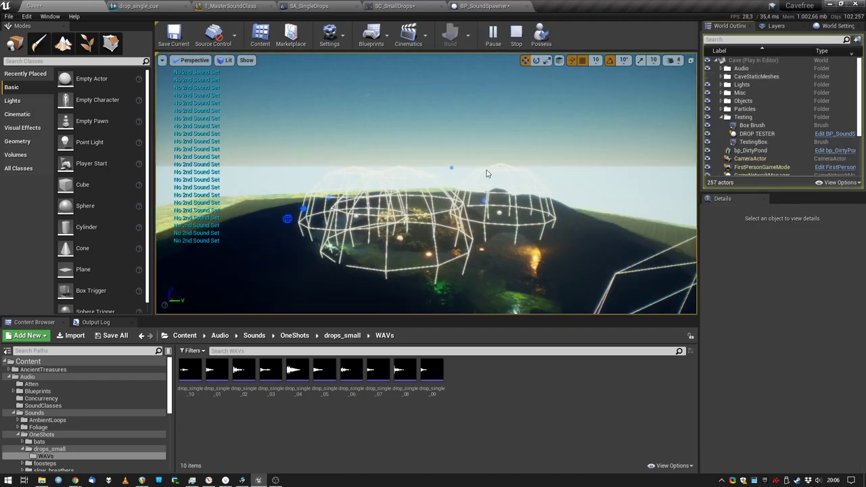
right_drag(488, 173, 562, 217)
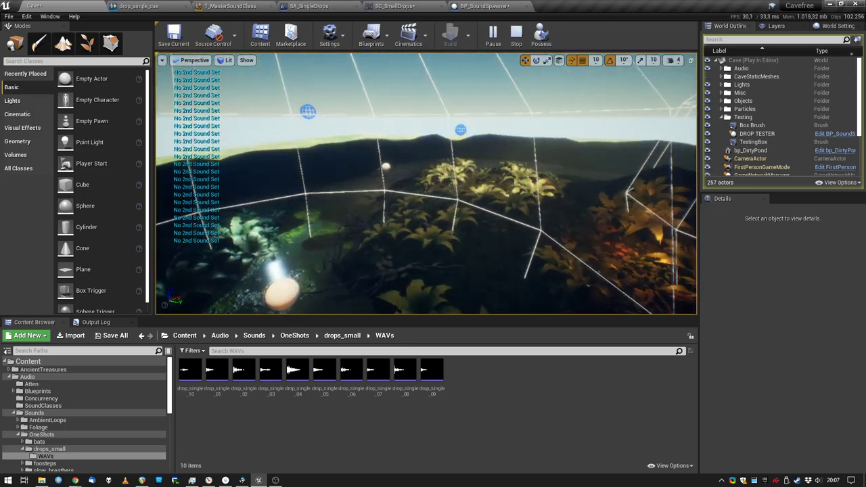
key(w)
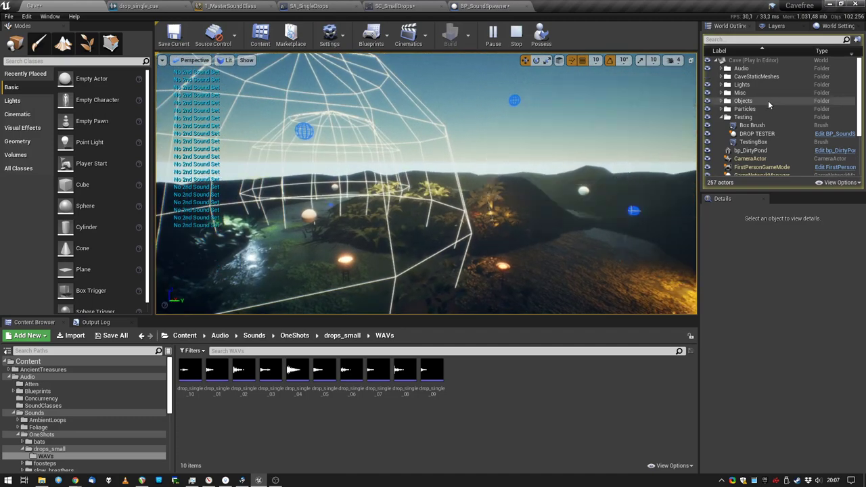
Switch to REAPER to review the drop_single regions on the Drops track, and return to Unreal Editor.
click(142, 481)
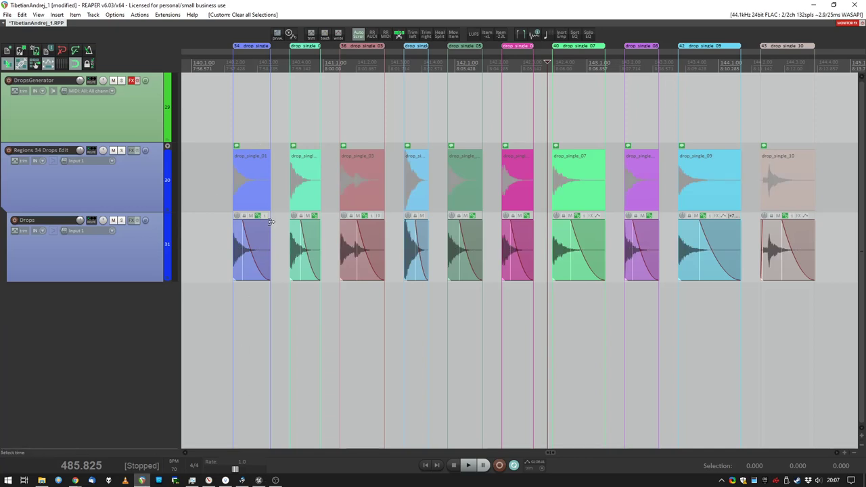
scroll(270, 222, down, 3)
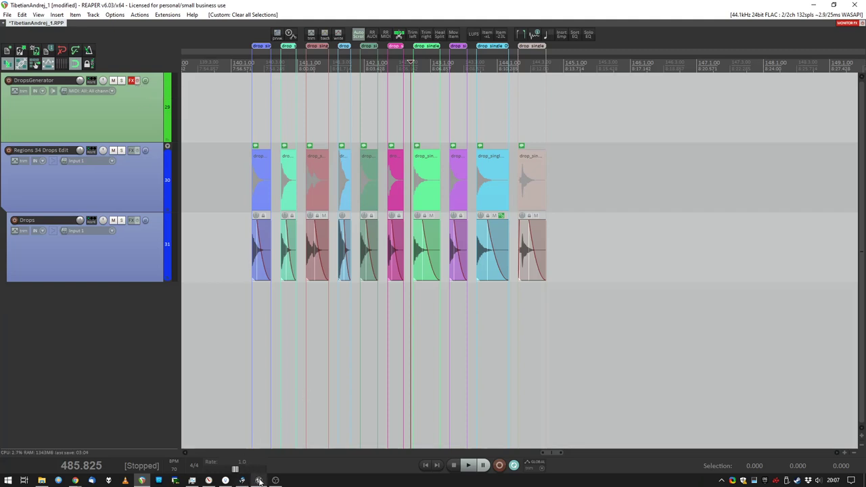
mouse_move(258, 482)
mouse_move(268, 454)
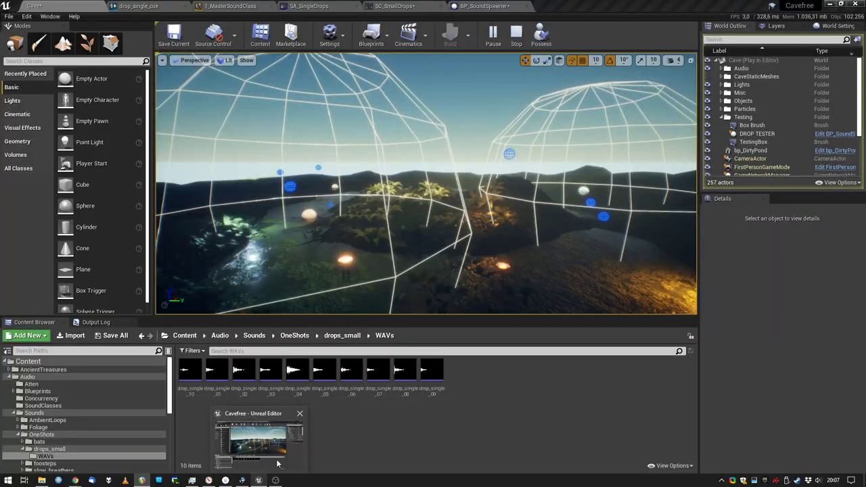
click(277, 464)
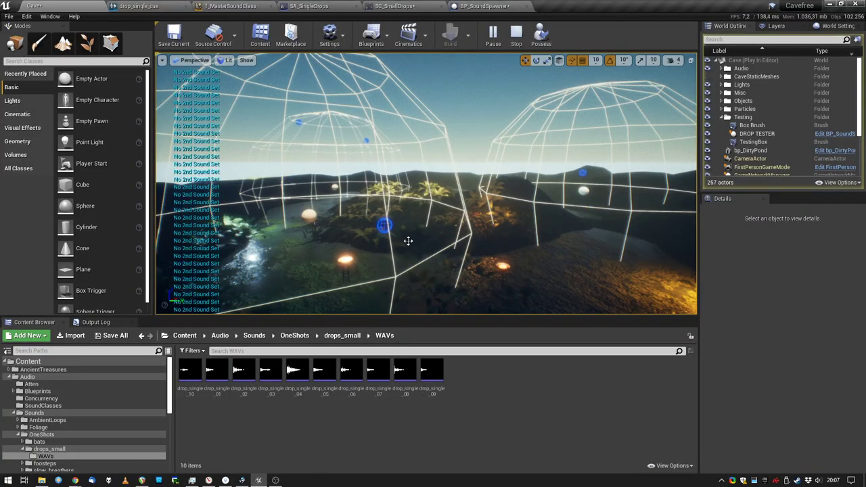
Inspect the drop spawn areas from several viewpoints outside the cave and stop the simulation.
right_drag(427, 183, 441, 232)
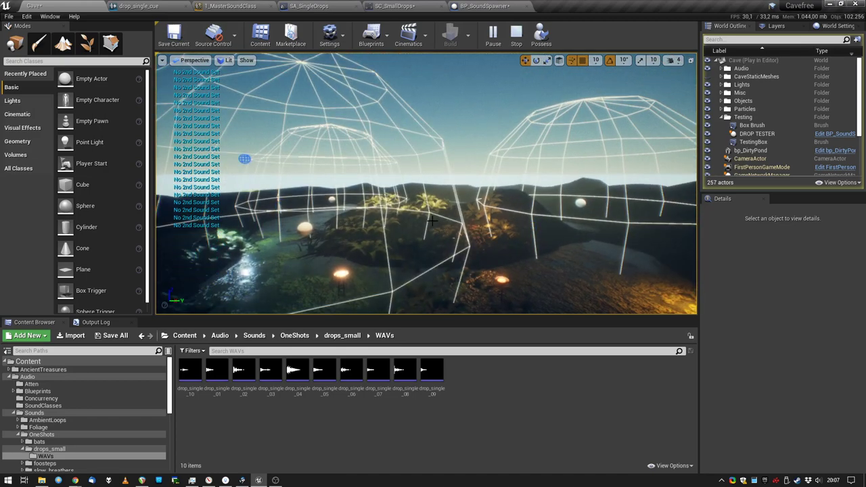
right_drag(501, 170, 535, 145)
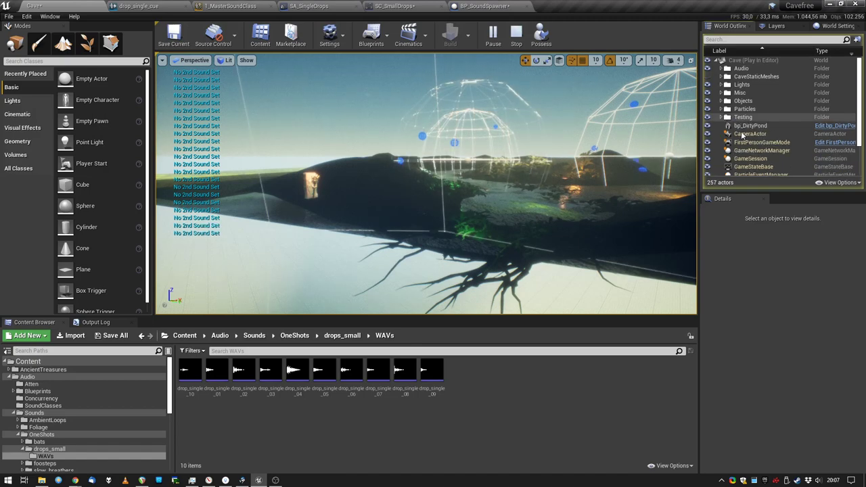
click(723, 117)
right_drag(434, 176, 467, 161)
click(517, 35)
Make the CaveStaticMeshes folder visible again and bring the view back to the cave tree.
right_drag(650, 126, 541, 135)
click(708, 78)
right_drag(452, 252, 499, 197)
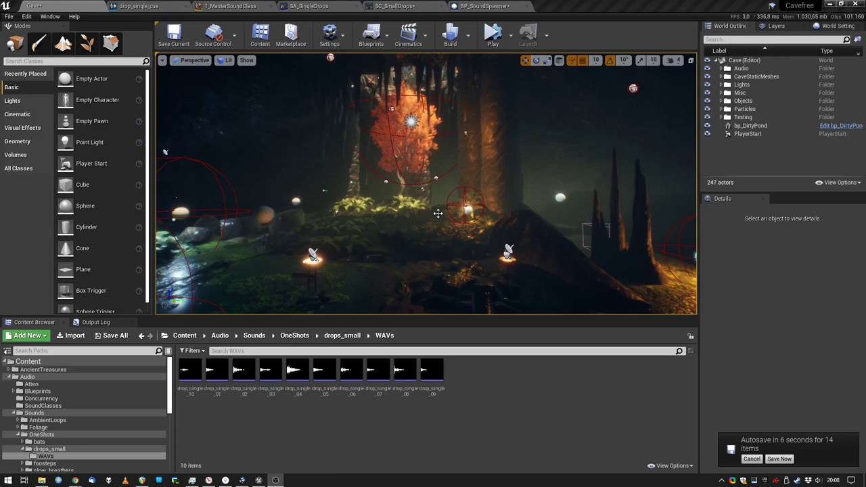
right_drag(440, 207, 469, 219)
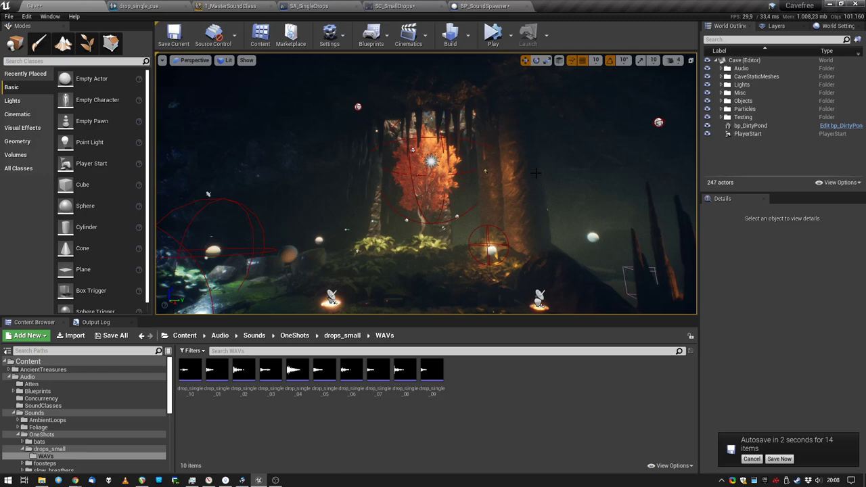